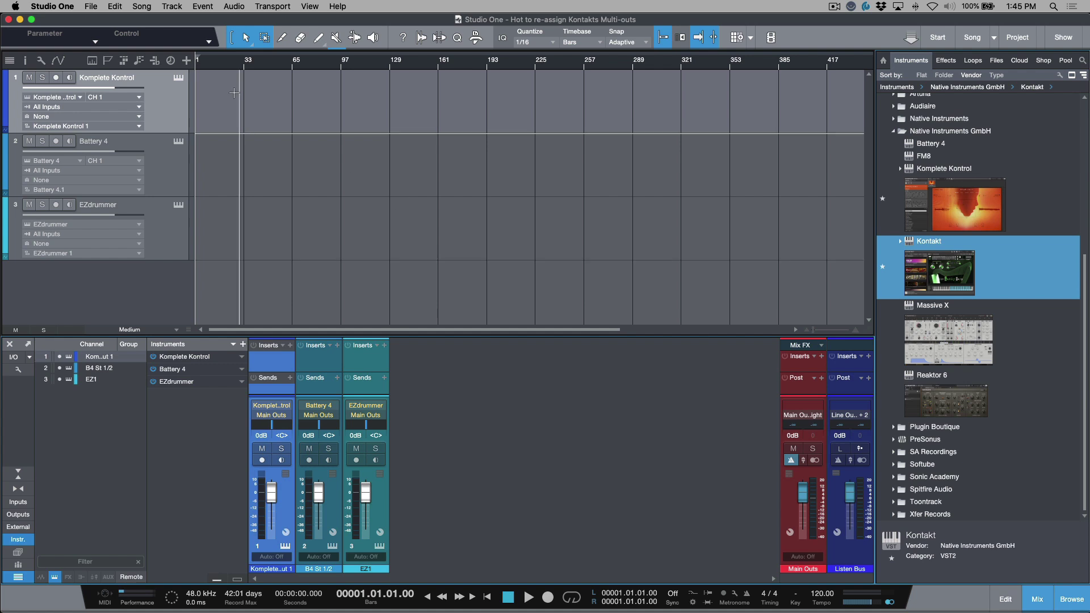
Open track 1's Komplete Kontrol editor and review its Out 1–16 output list.
left_click(180, 80)
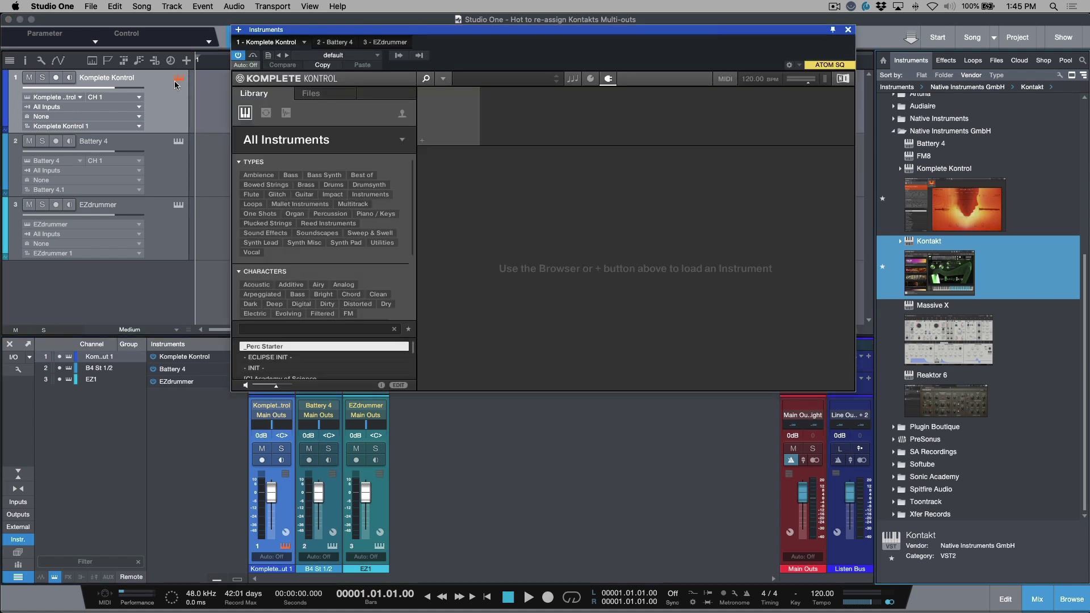
left_click(399, 56)
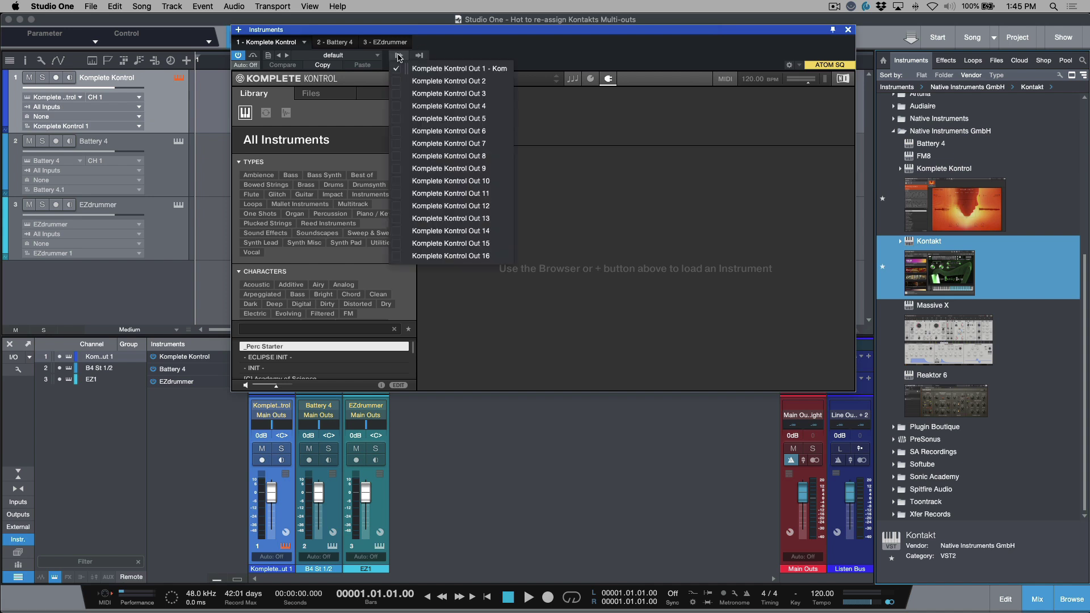
left_click(453, 52)
Switch the editor to Battery 4 with the Carnival Kit and review its stereo outputs.
left_click(335, 42)
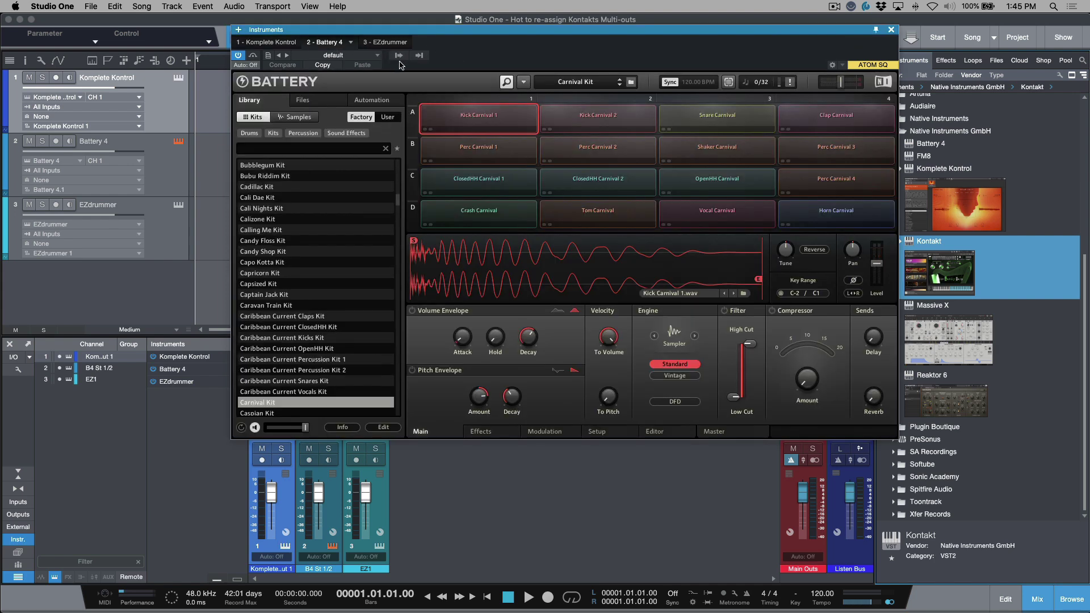
left_click(399, 56)
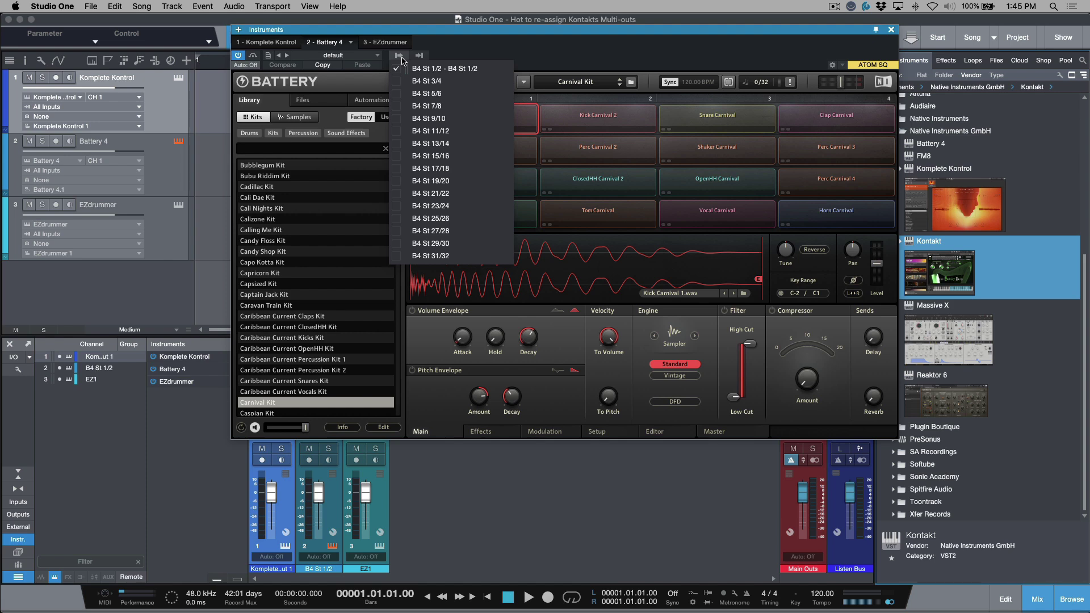
left_click(478, 48)
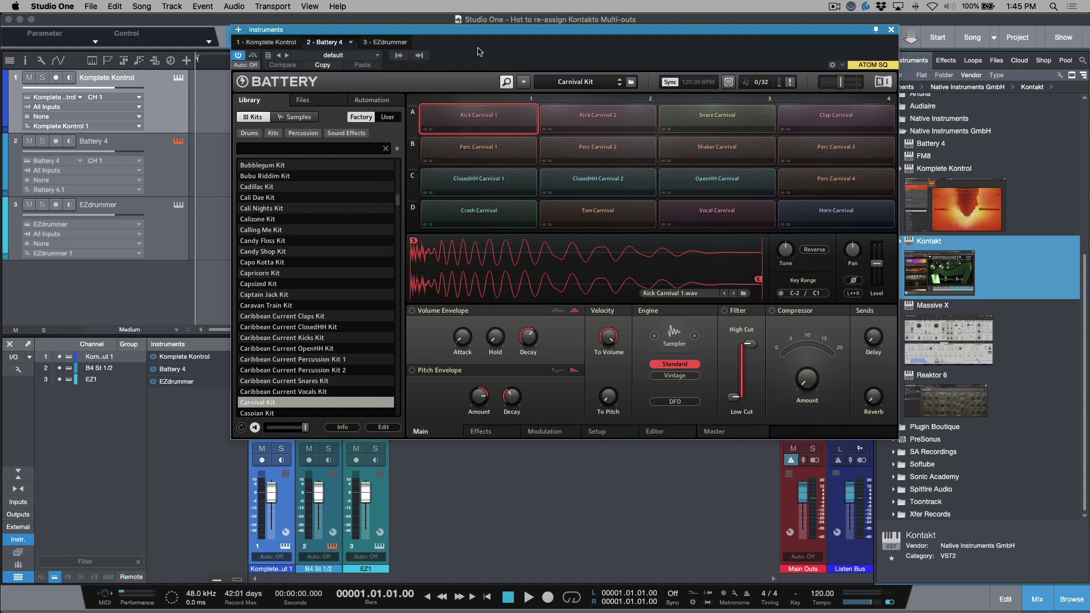
Switch to EZdrummer, review its outputs and look at its mixer view before returning to the kit.
left_click(396, 45)
left_click(400, 55)
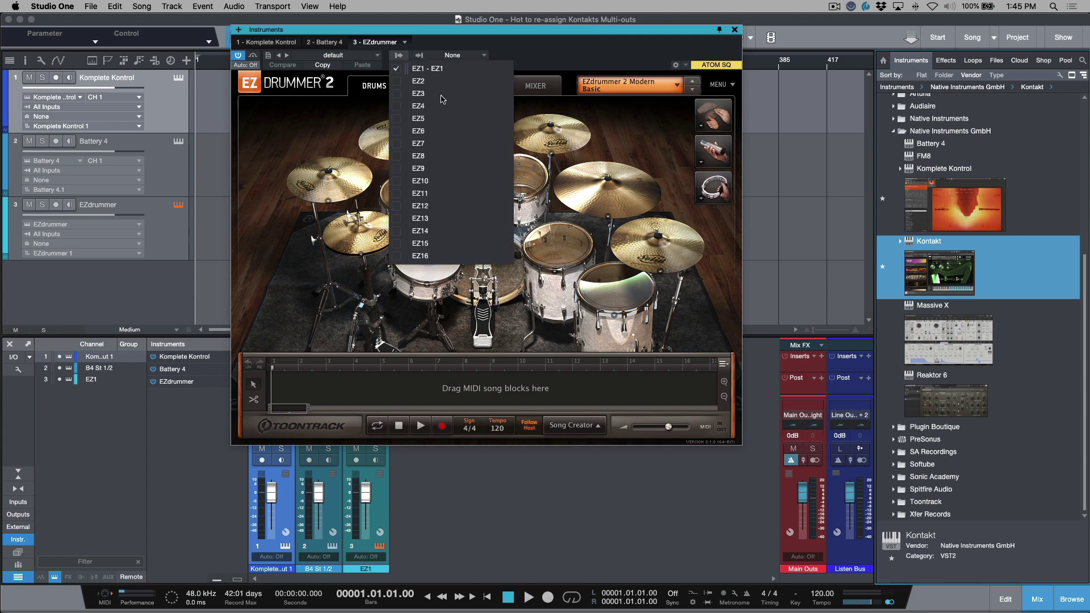
left_click(579, 66)
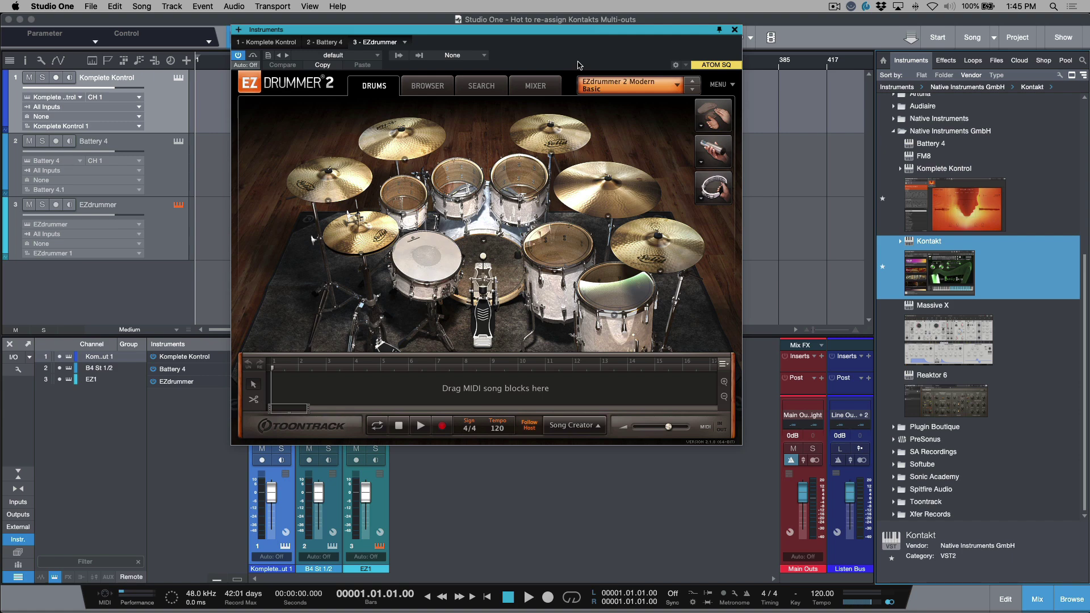
left_click(537, 86)
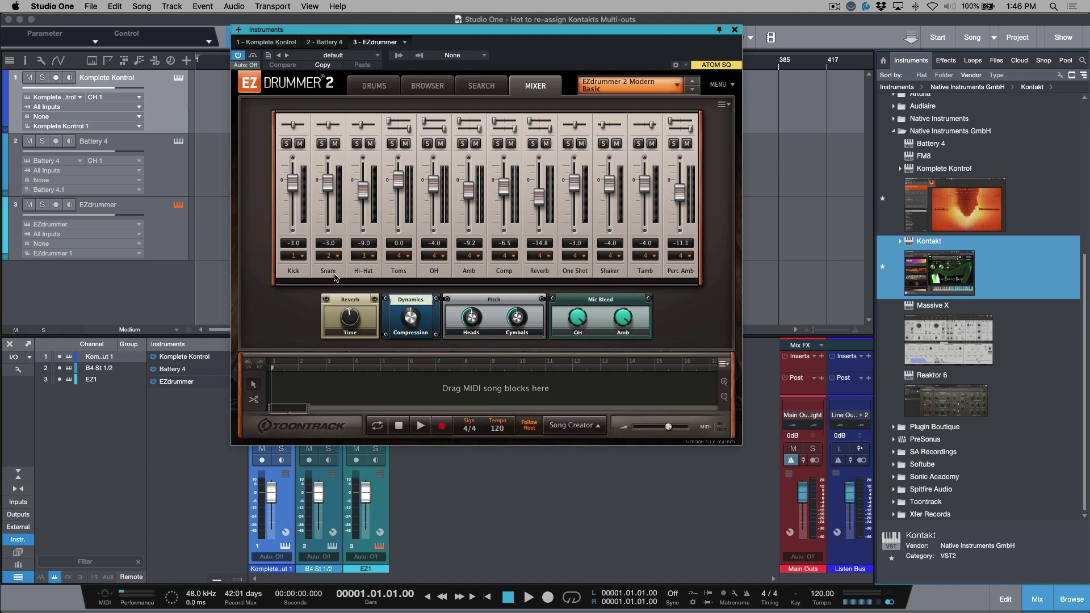
left_click(378, 86)
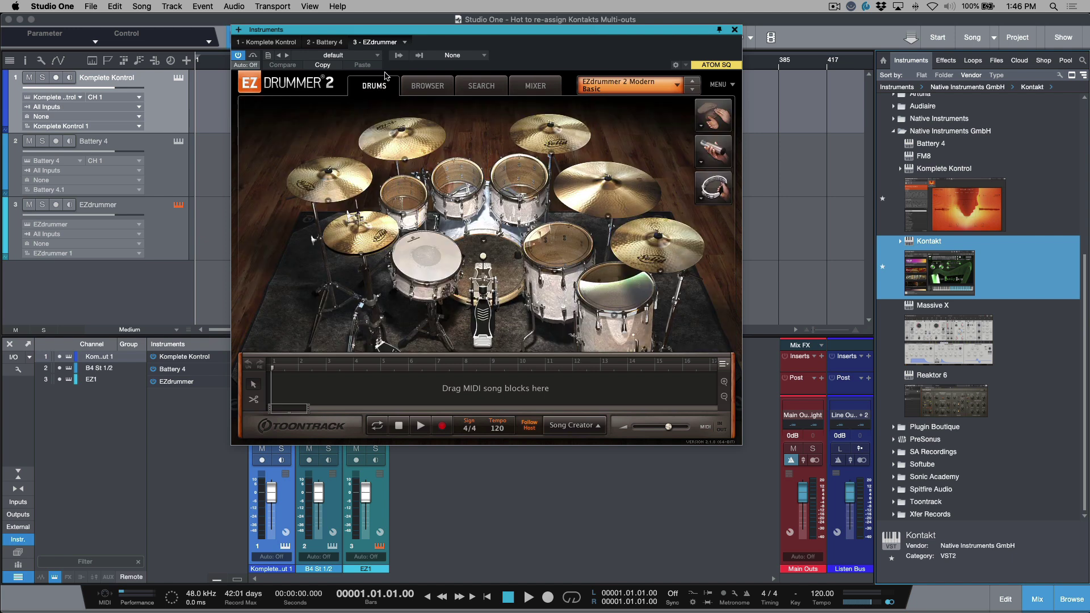
Enable EZdrummer's EZ2 and EZ3 output channels.
left_click(398, 55)
left_click(397, 81)
left_click(396, 93)
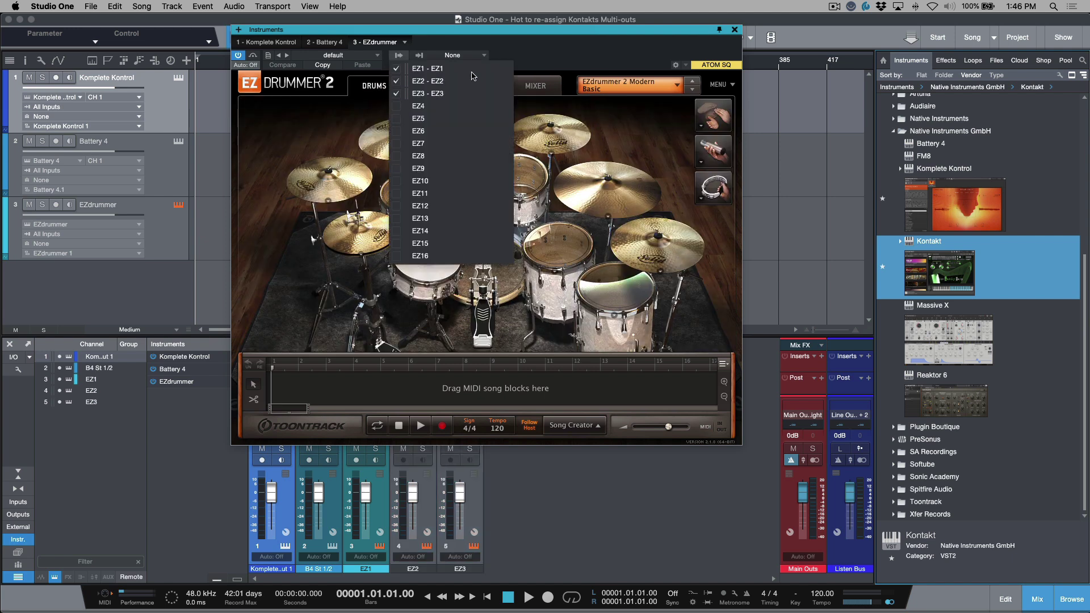
left_click(517, 297)
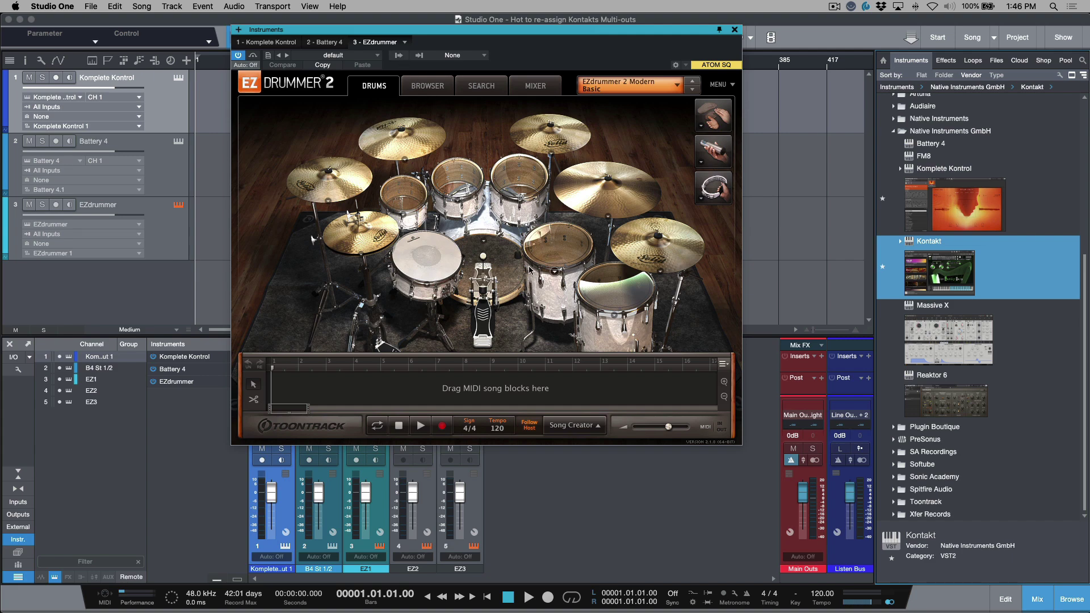
Audition the kick, snare and hi-hat pads.
left_click(507, 267)
left_click(426, 256)
left_click(376, 239)
Add a Kontakt instrument track from the Browser and inspect its st. 1 and aux outputs.
left_click(735, 30)
left_click_drag(942, 278, 747, 298)
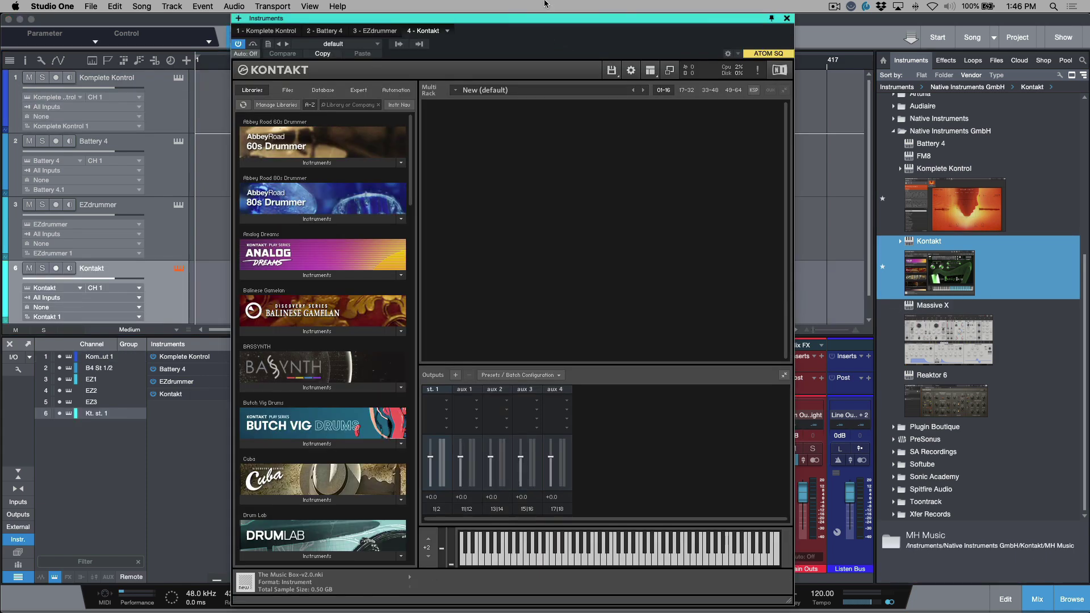
left_click(397, 45)
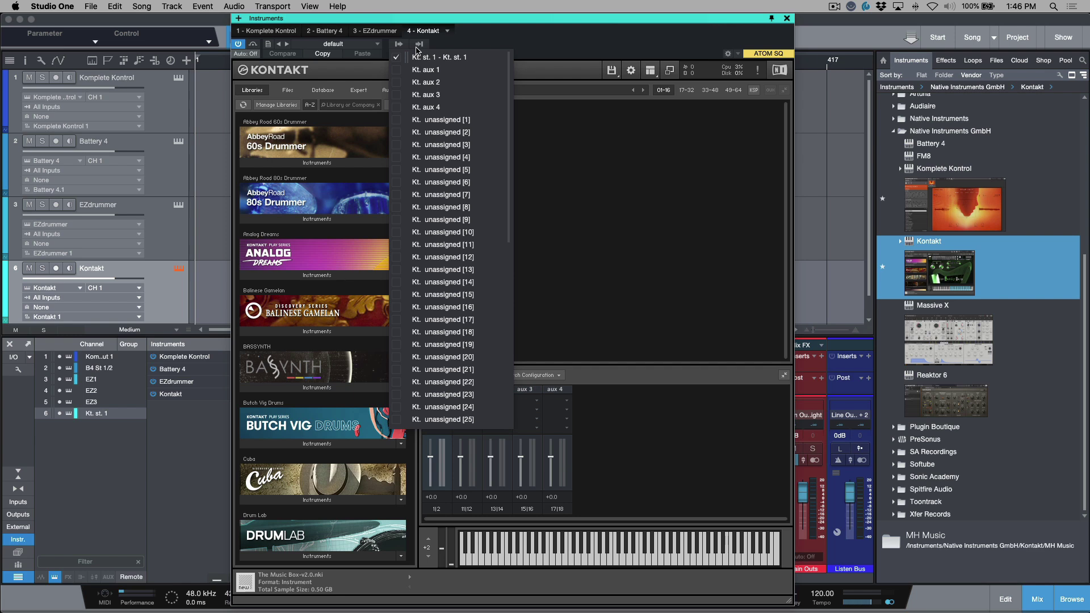
left_click(556, 46)
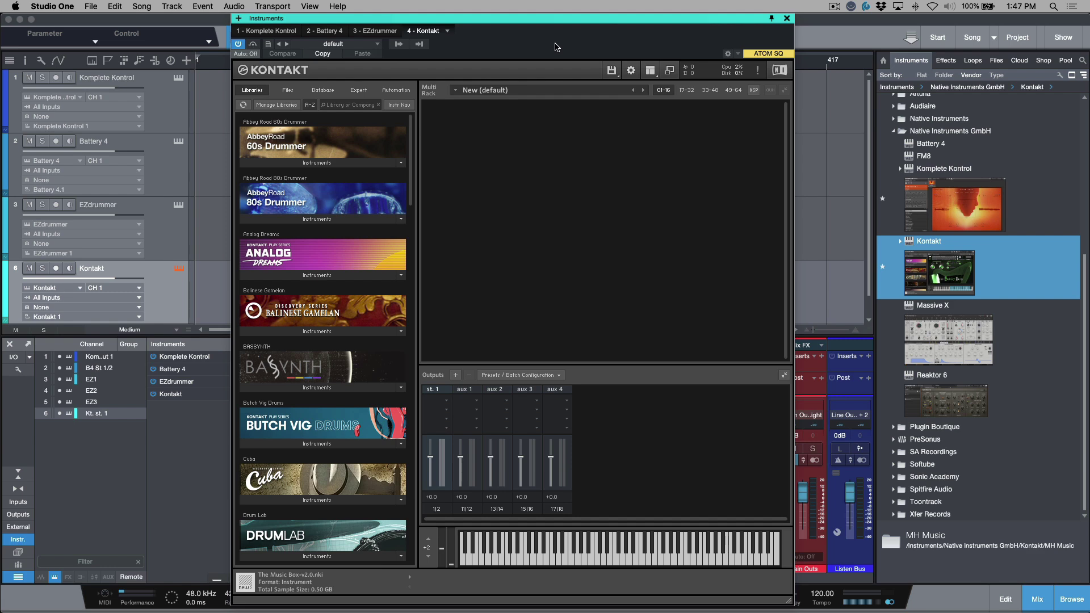
left_click(406, 45)
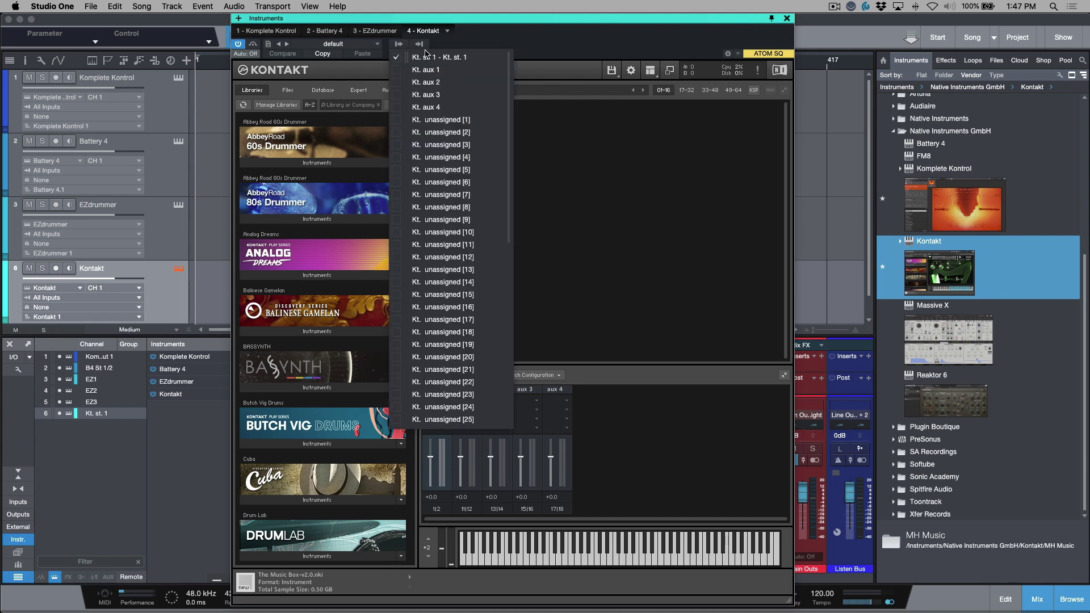
left_click(612, 36)
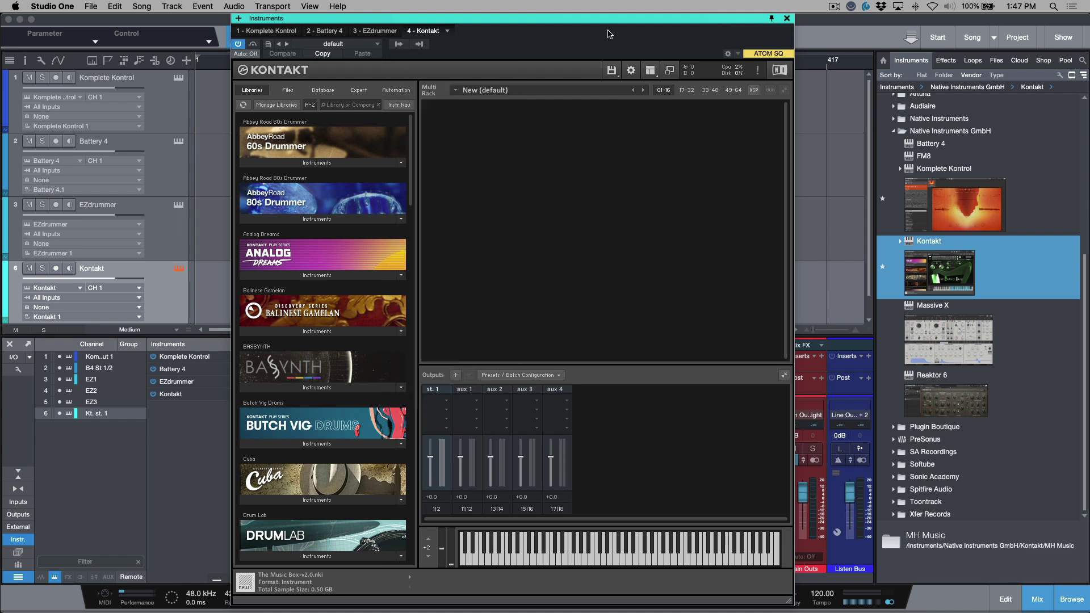
left_click(648, 70)
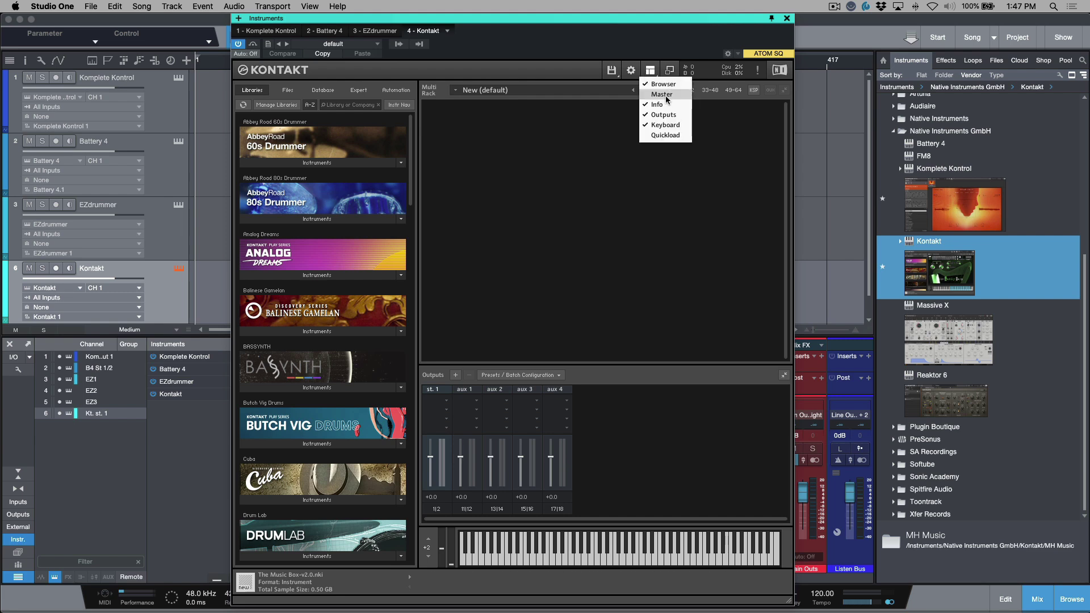
left_click(663, 115)
left_click(650, 70)
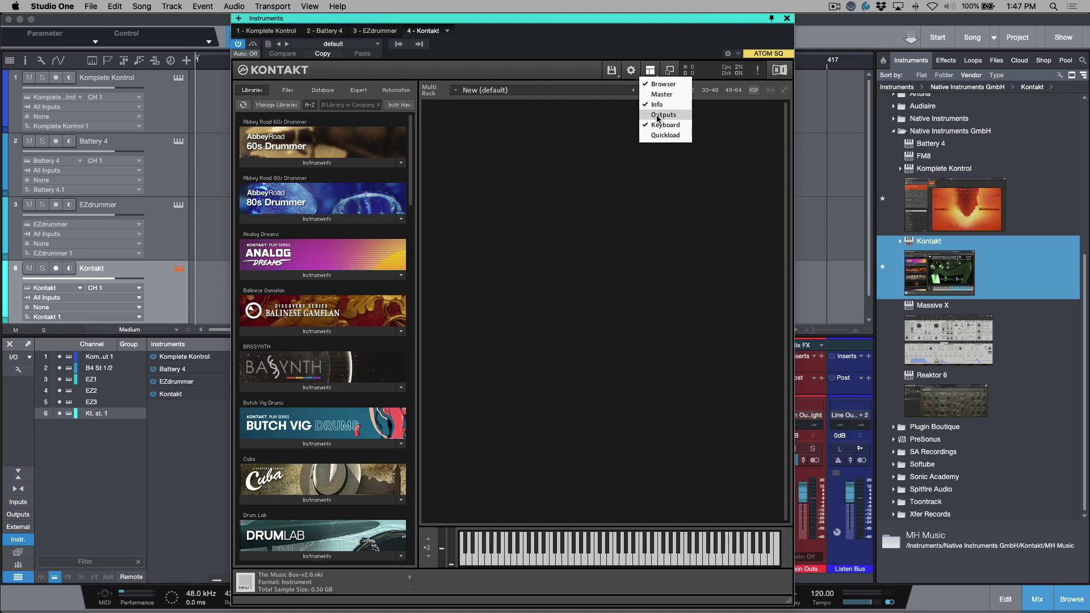
left_click(661, 115)
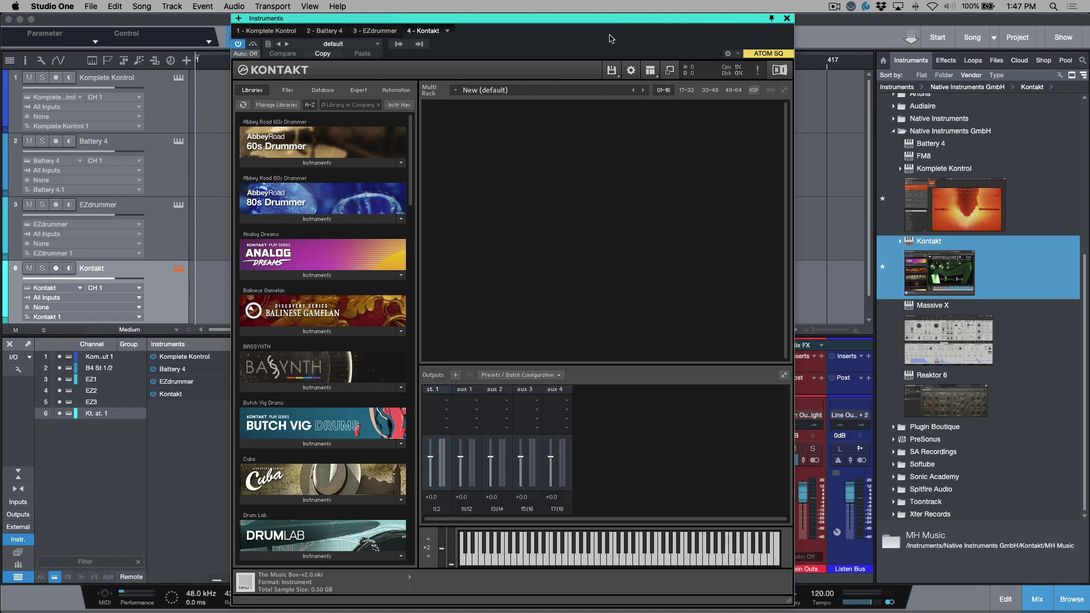
left_click(556, 376)
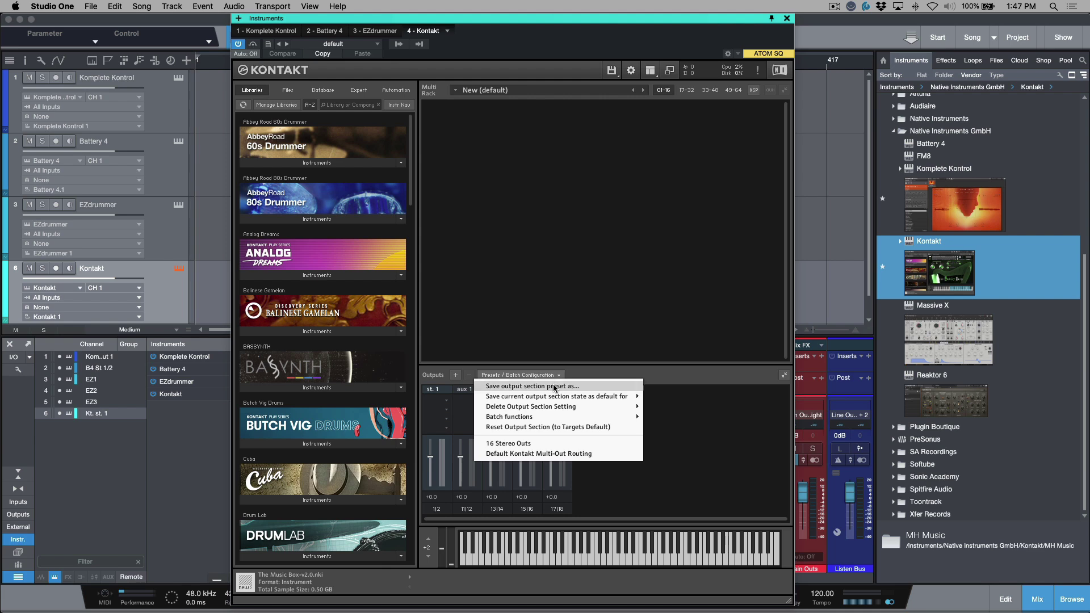
left_click(554, 386)
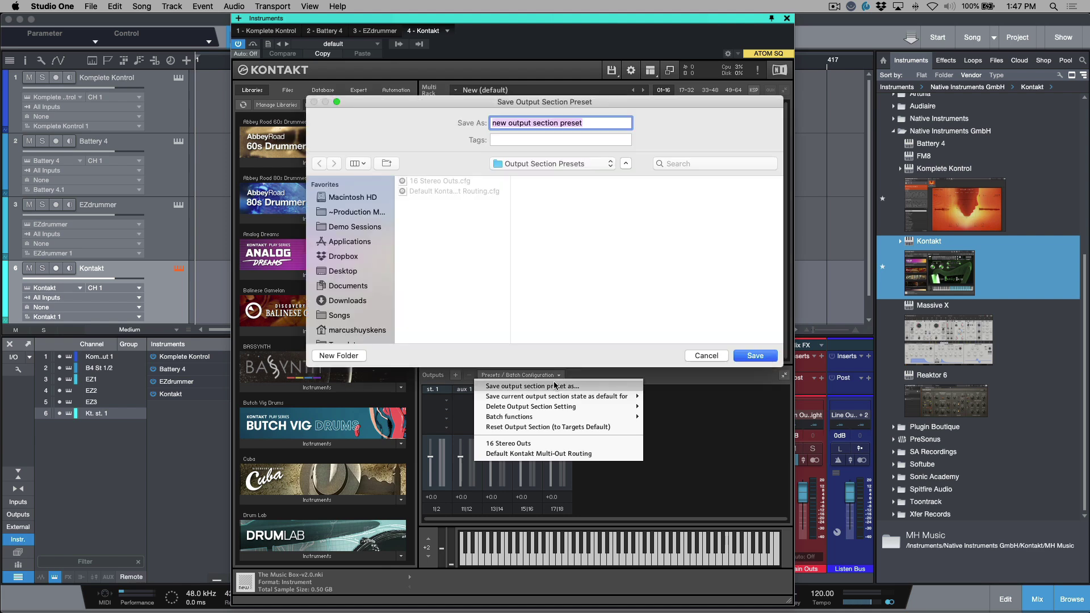
left_click(424, 192)
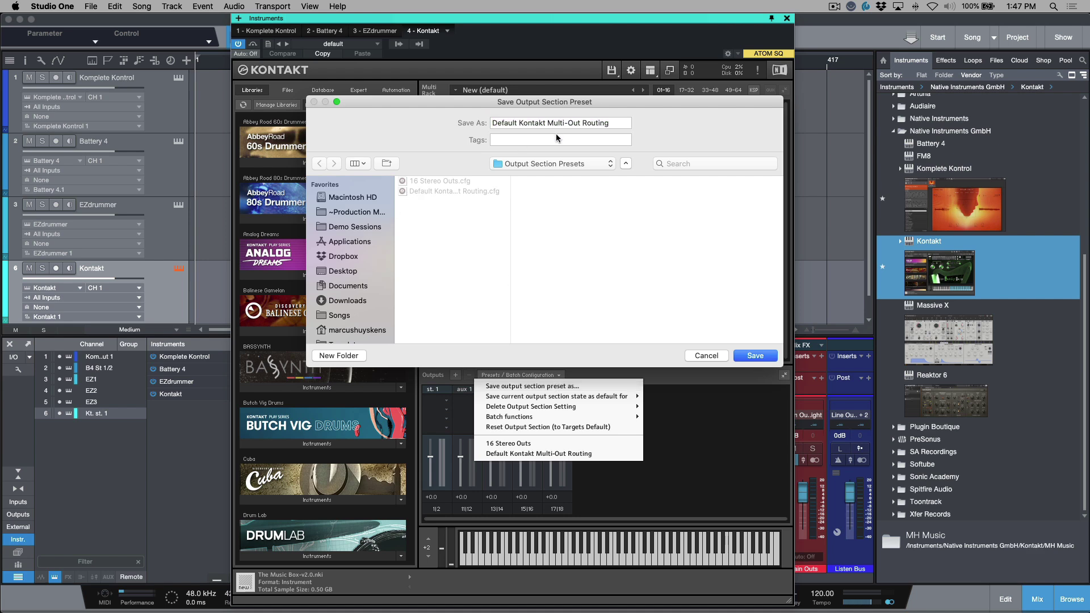
left_click(713, 359)
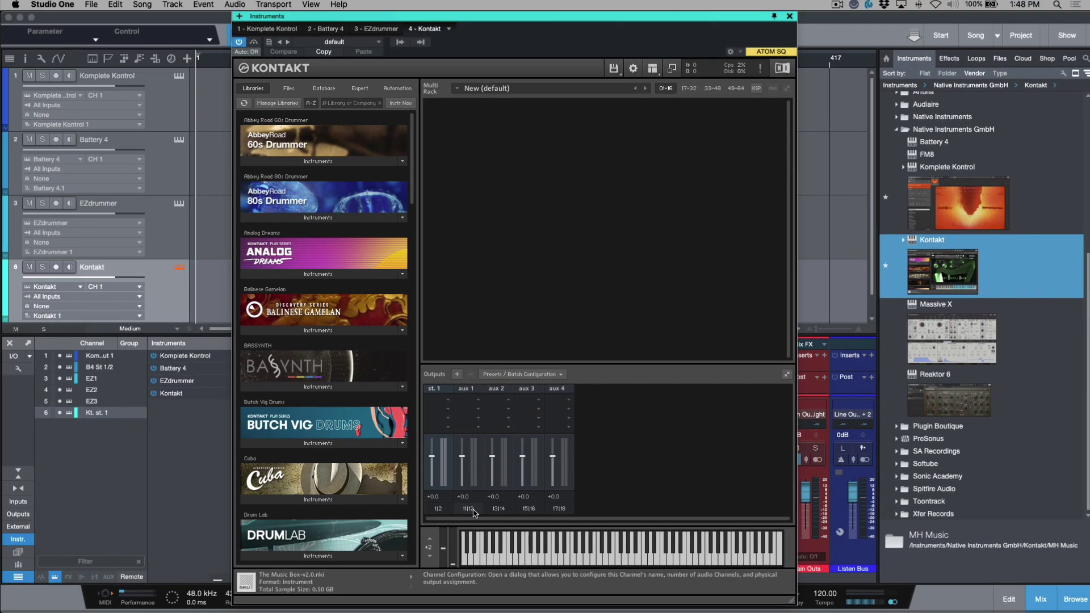
Set channels 01 and 02 of aux 1 and aux 2 to '-- not connected --'.
left_click(473, 510)
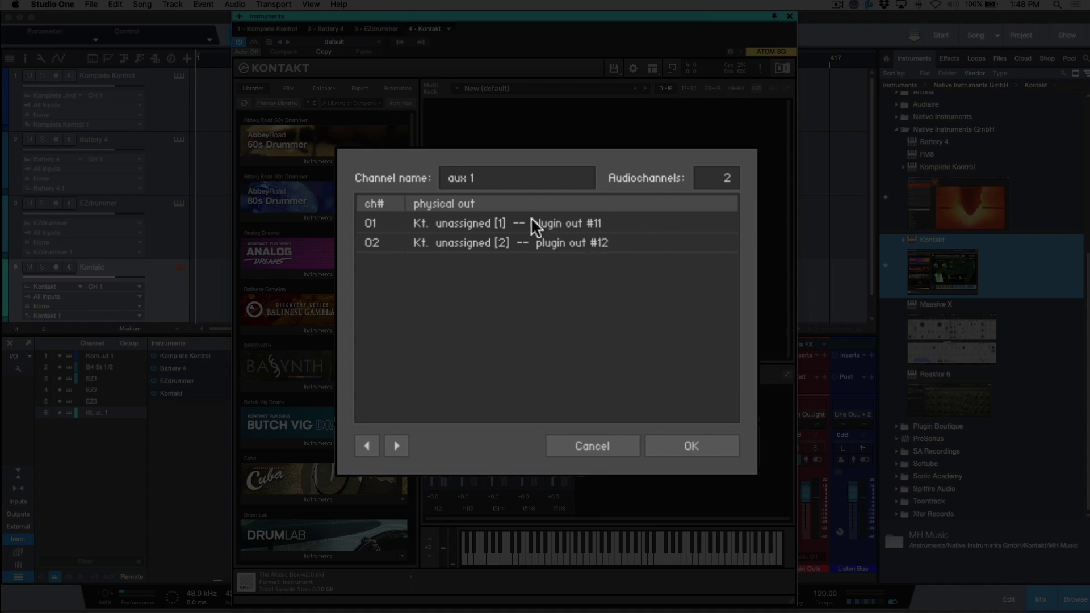
left_click(577, 219)
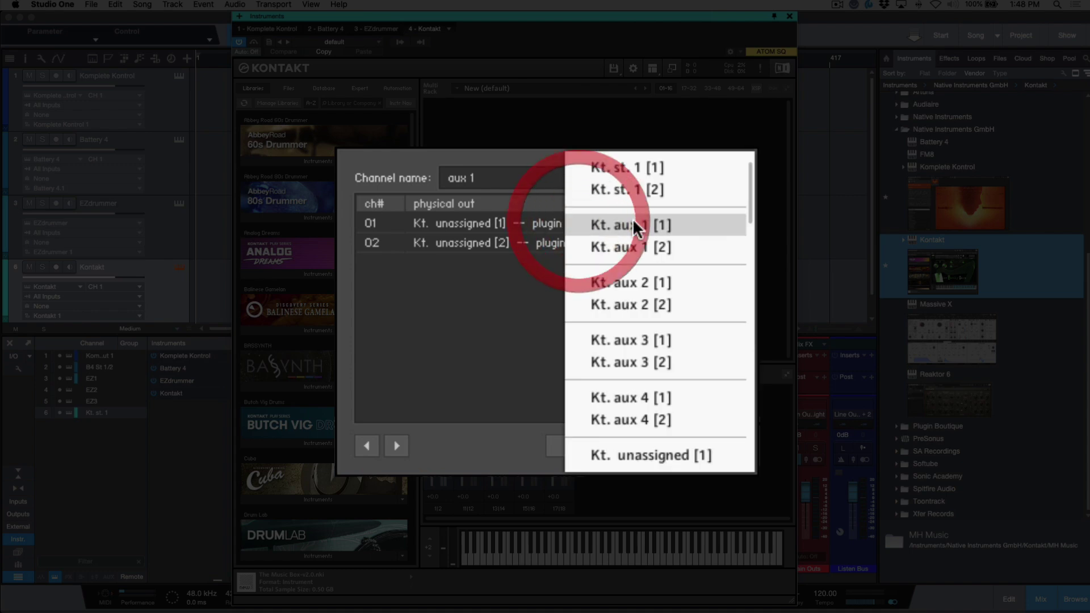
scroll(633, 218, "down", 10)
left_click(638, 450)
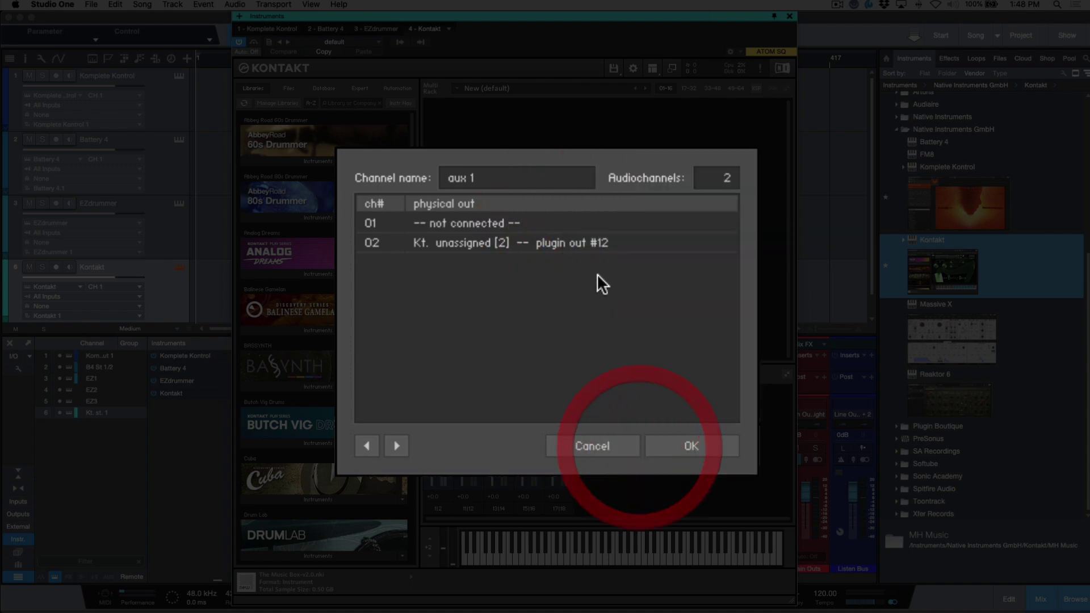
left_click(567, 240)
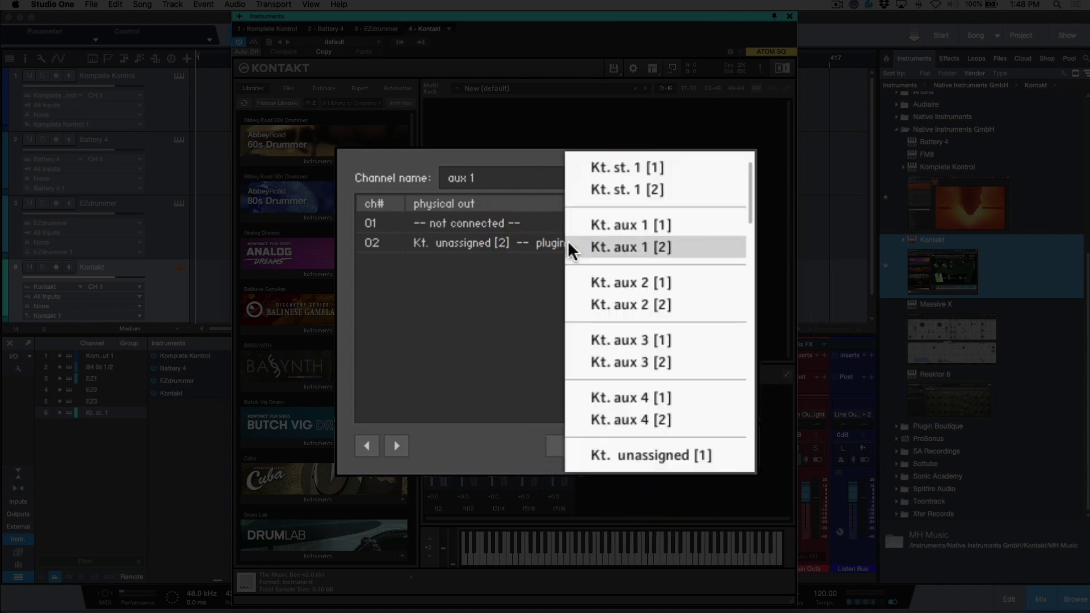
scroll(653, 278, "down", 10)
left_click(626, 456)
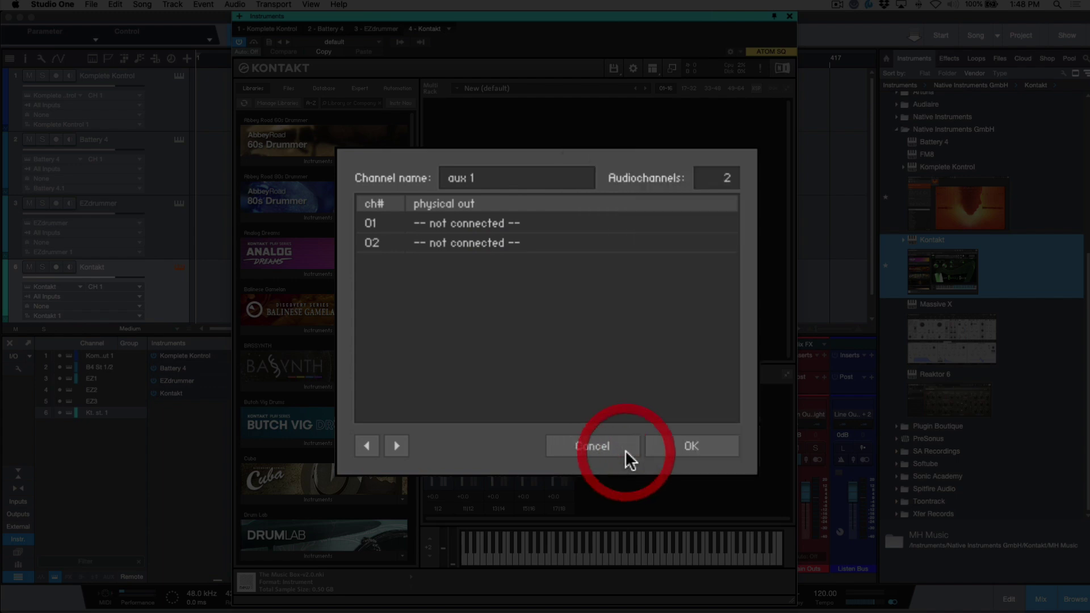
left_click(393, 445)
left_click(558, 222)
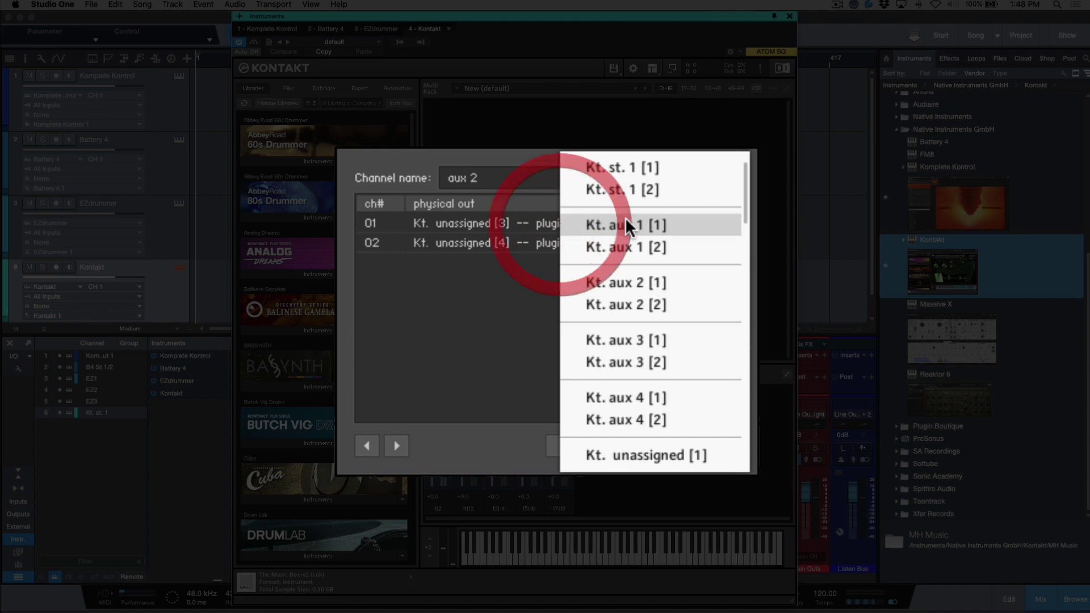
scroll(625, 216, "down", 10)
left_click(617, 456)
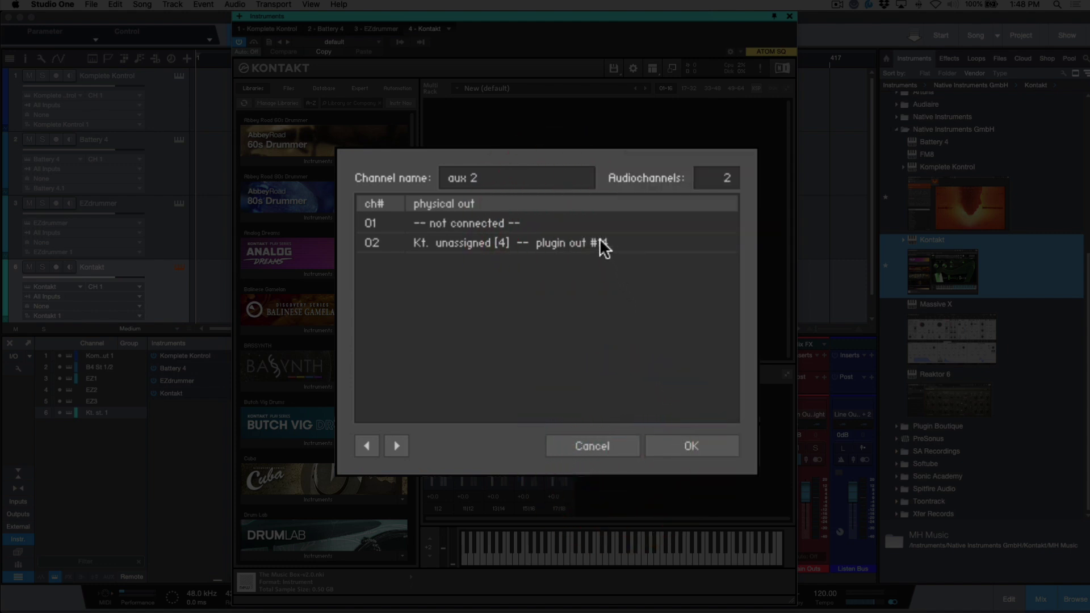
left_click(599, 237)
scroll(623, 402, "down", 5)
left_click(622, 452)
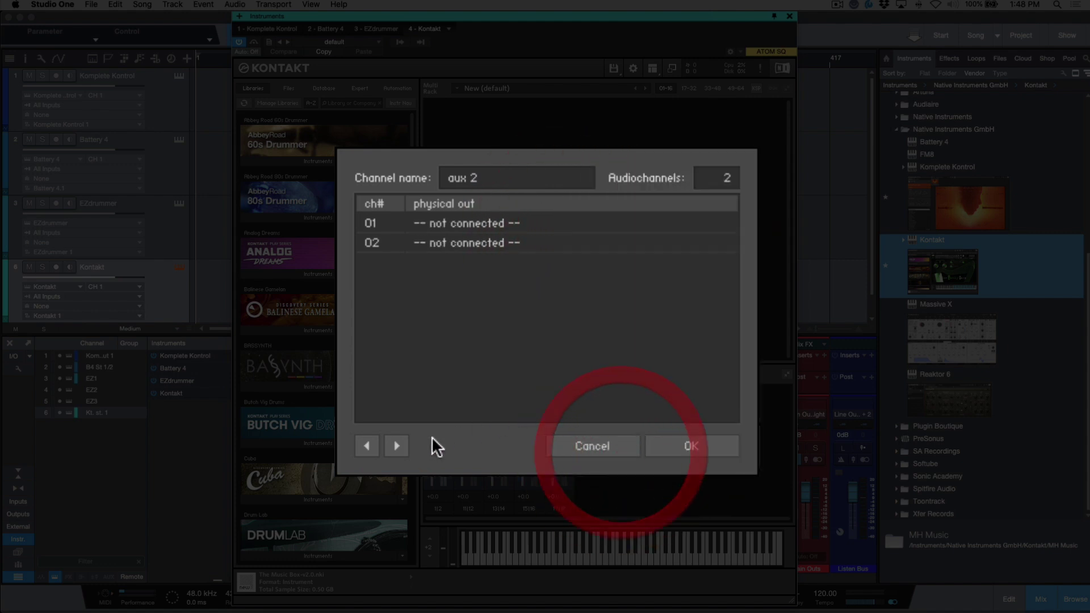
Set channels 01 and 02 of aux 3 and aux 4 to '-- not connected --' and confirm.
left_click(401, 444)
left_click(562, 224)
scroll(622, 233, "down", 10)
left_click(630, 452)
left_click(607, 241)
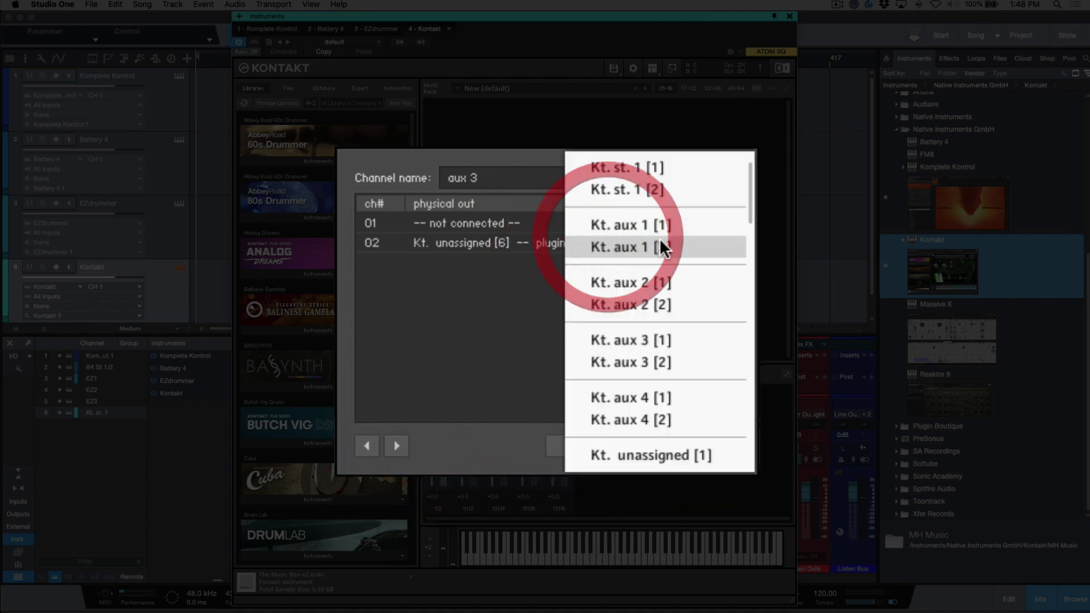
scroll(659, 240, "down", 10)
left_click(654, 454)
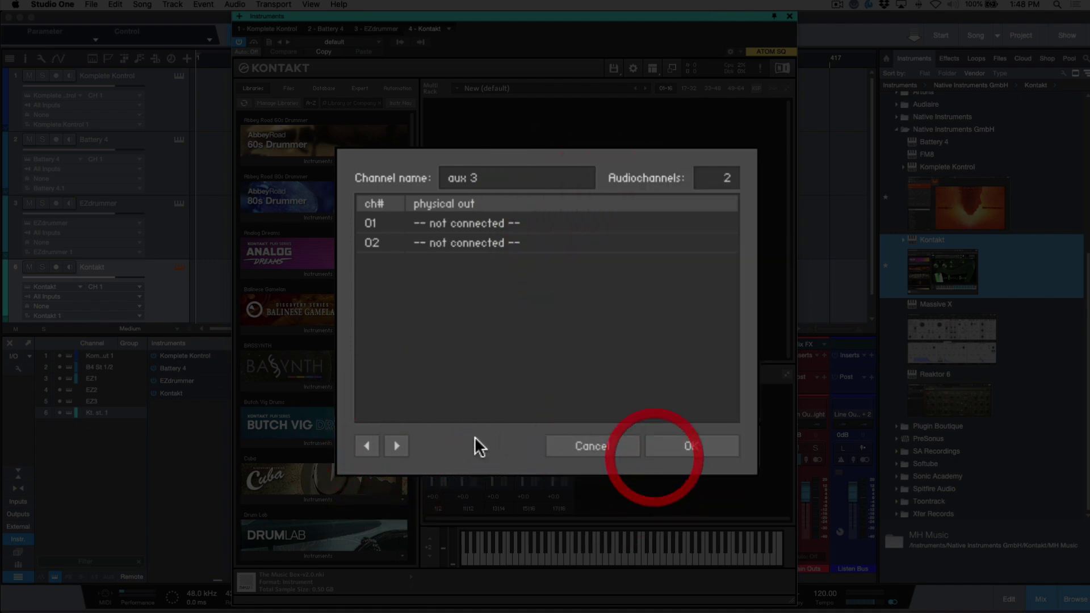
left_click(401, 445)
left_click(582, 223)
scroll(582, 221, "down", 10)
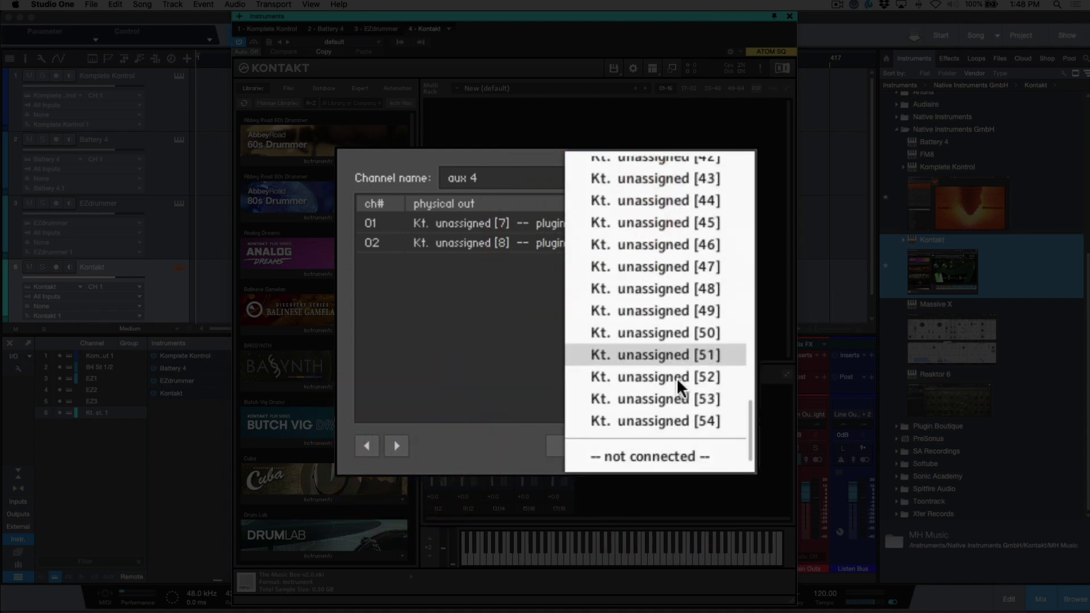
left_click(652, 454)
left_click(582, 242)
scroll(676, 227, "down", 10)
left_click(660, 454)
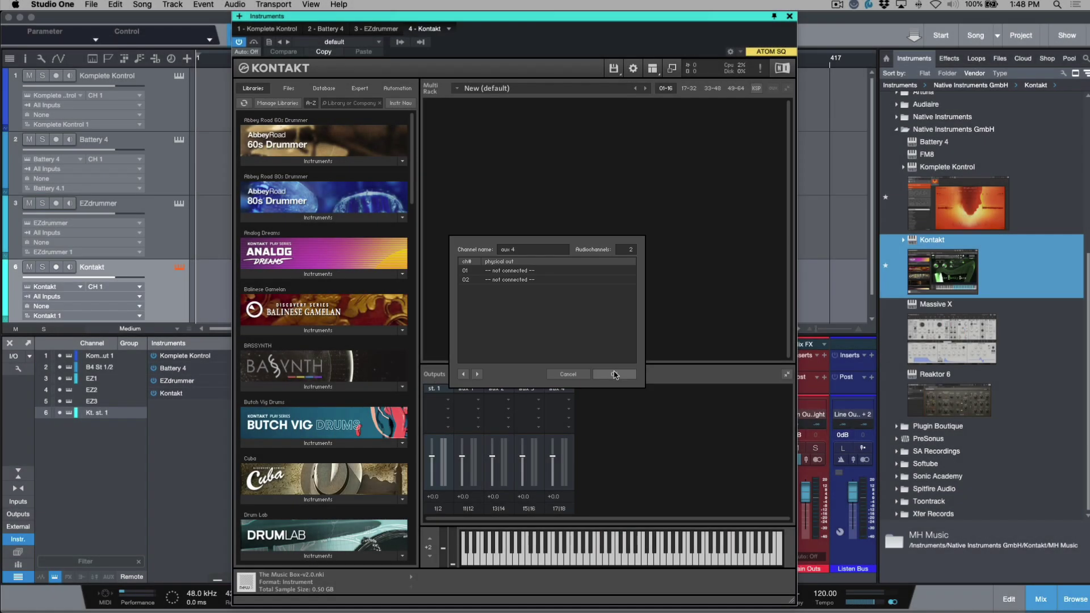
left_click(614, 375)
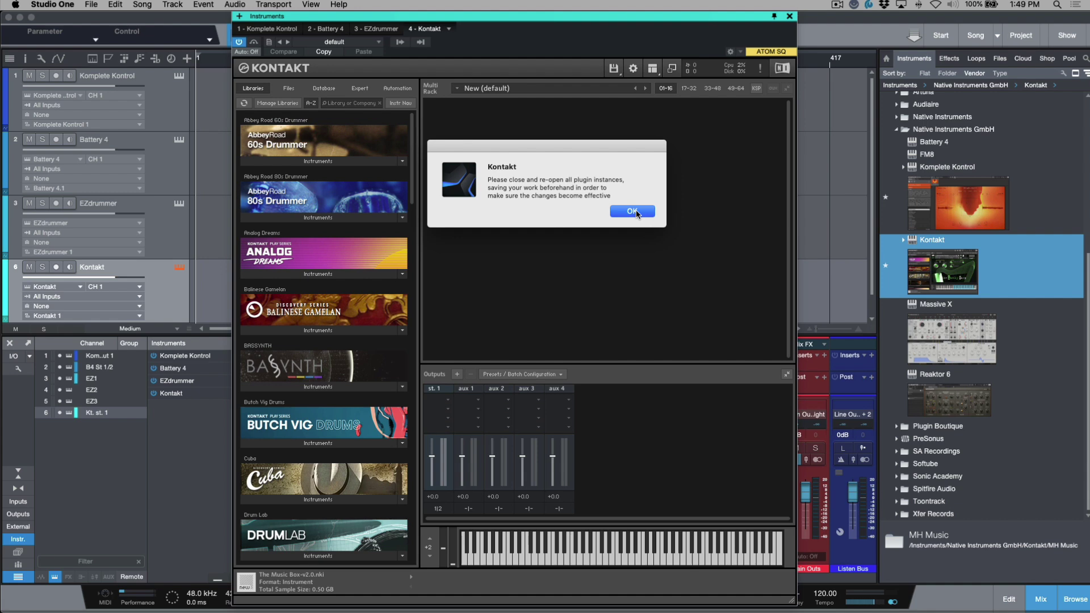
Acknowledge Kontakt's notice to close and reopen all plugin instances.
left_click(633, 211)
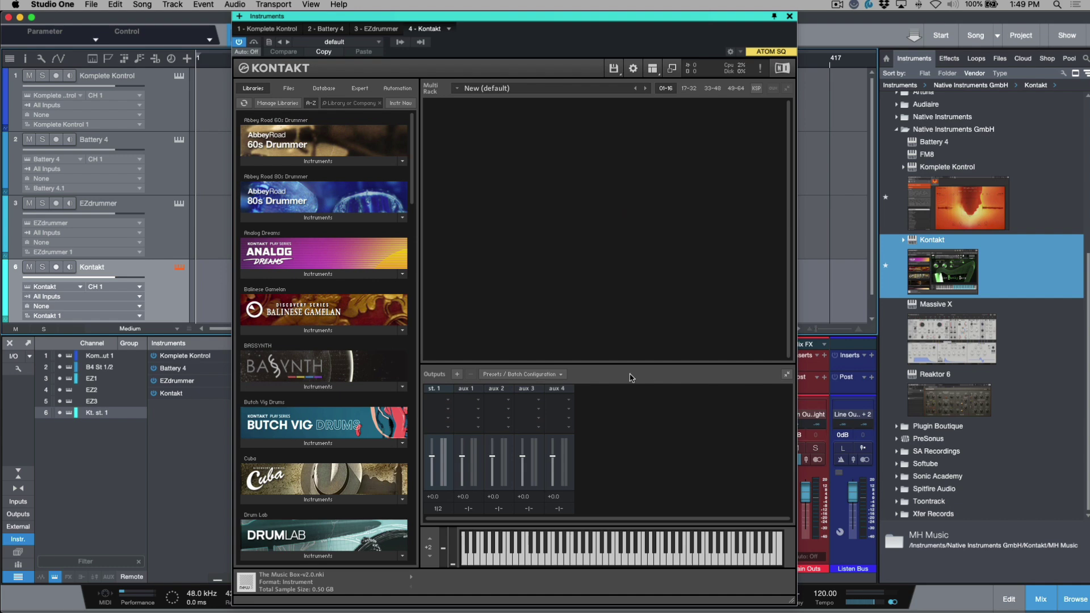
left_click(457, 374)
Add 16 stereo output channels with host output starting at Kt. st. 1 [1].
left_click(457, 375)
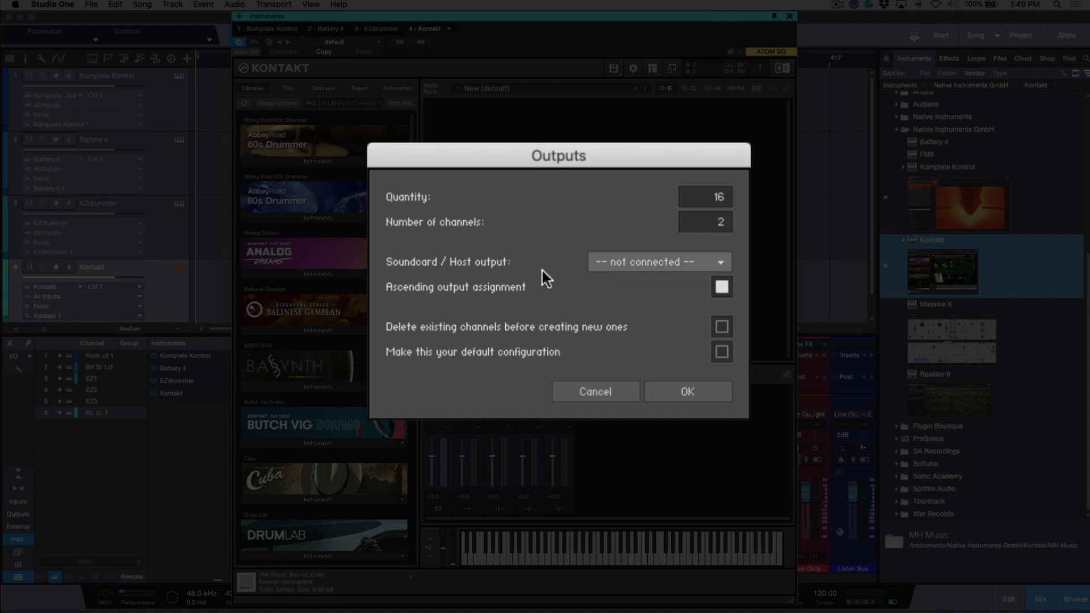
left_click(629, 262)
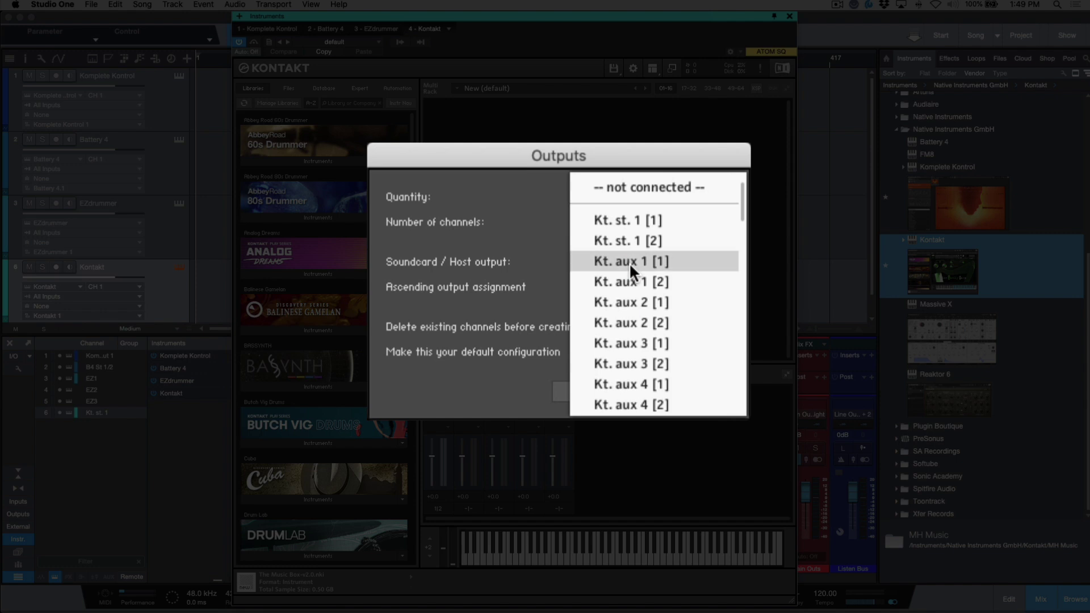
left_click(669, 221)
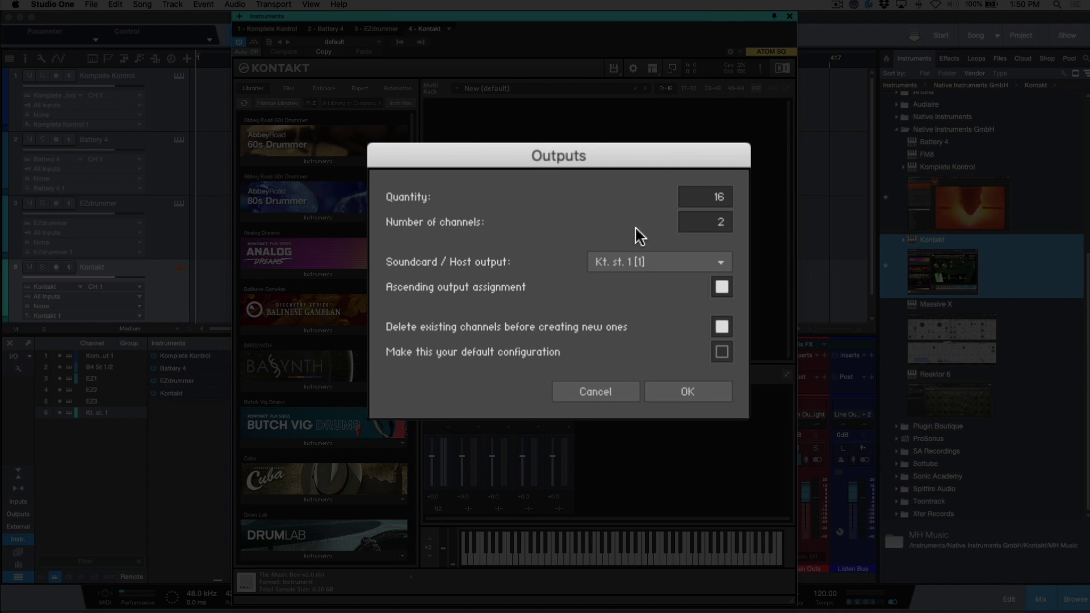
left_click(686, 260)
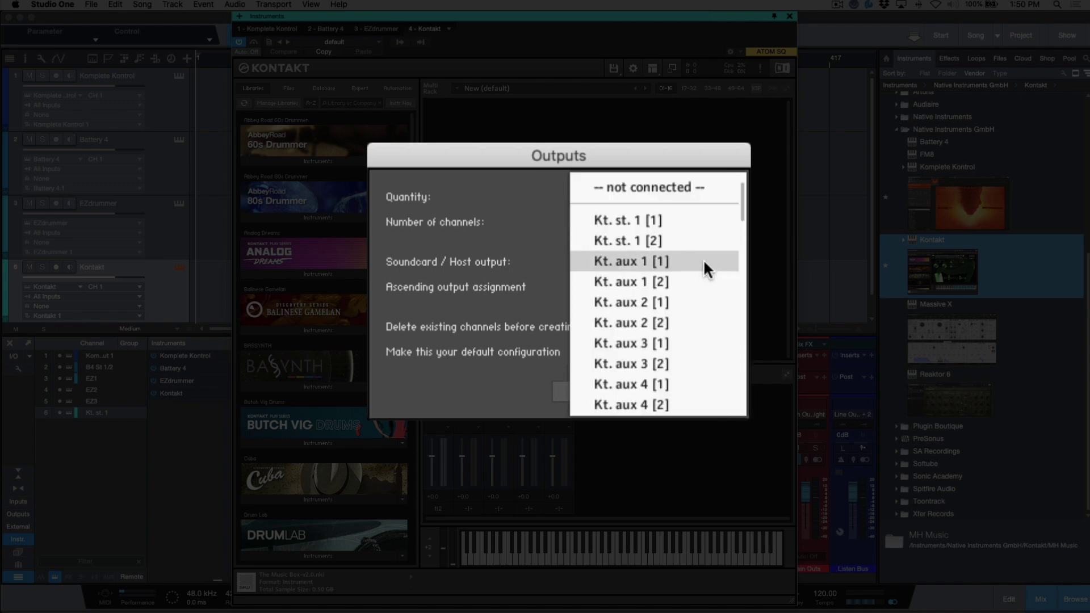
left_click(669, 221)
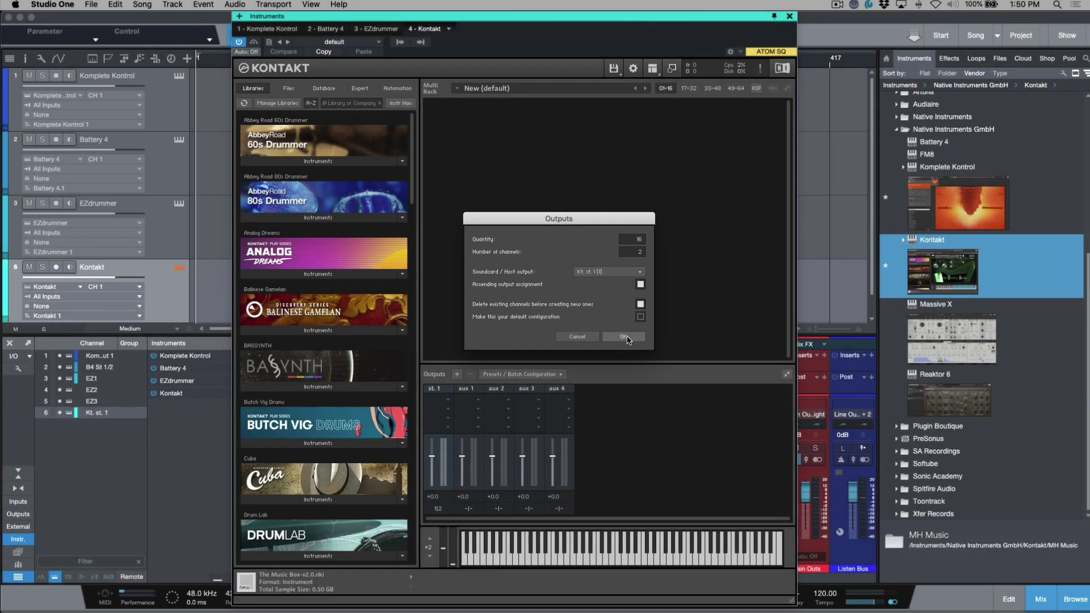
left_click(624, 336)
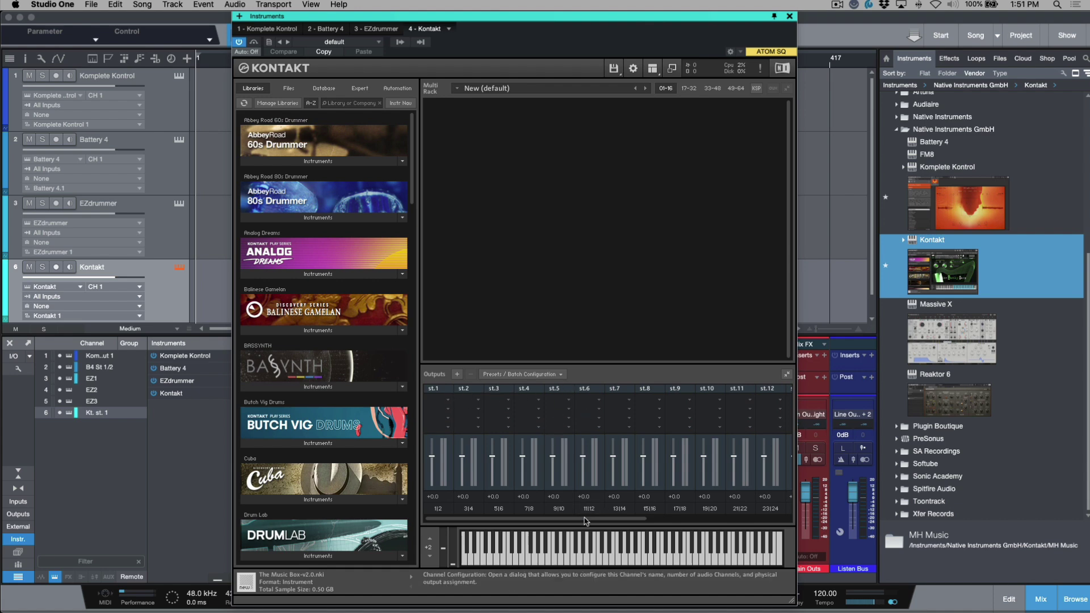
left_click_drag(584, 521, 698, 431)
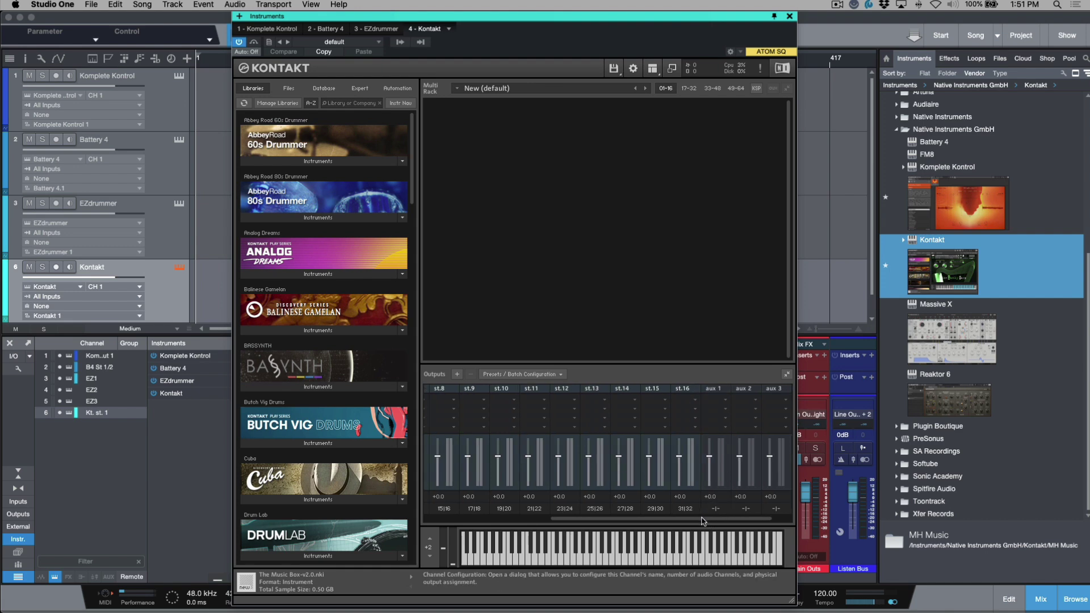
left_click_drag(702, 521, 724, 519)
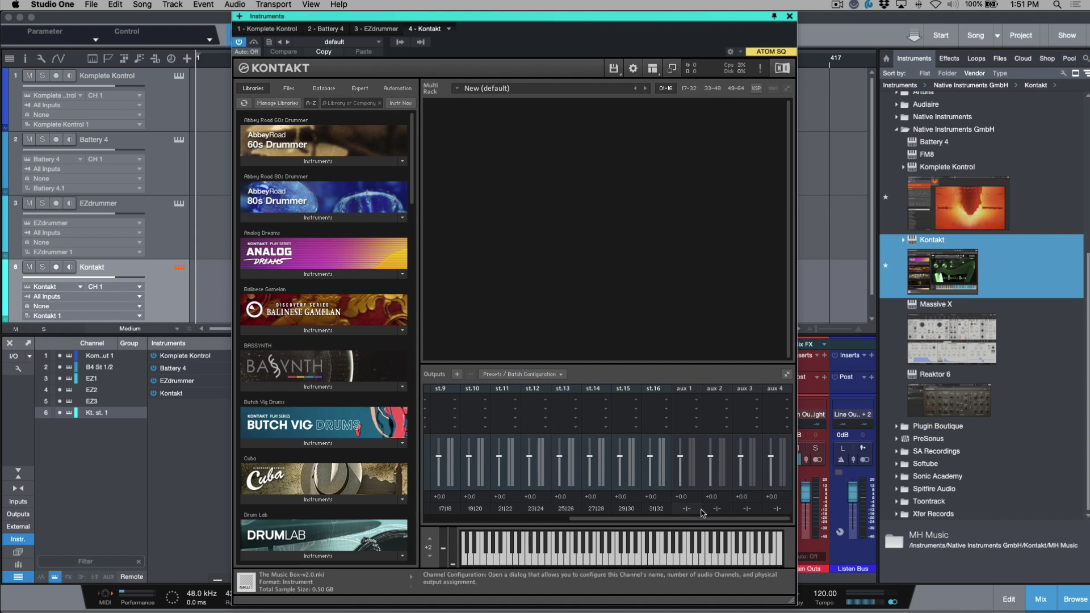
scroll(703, 512, "left", 8)
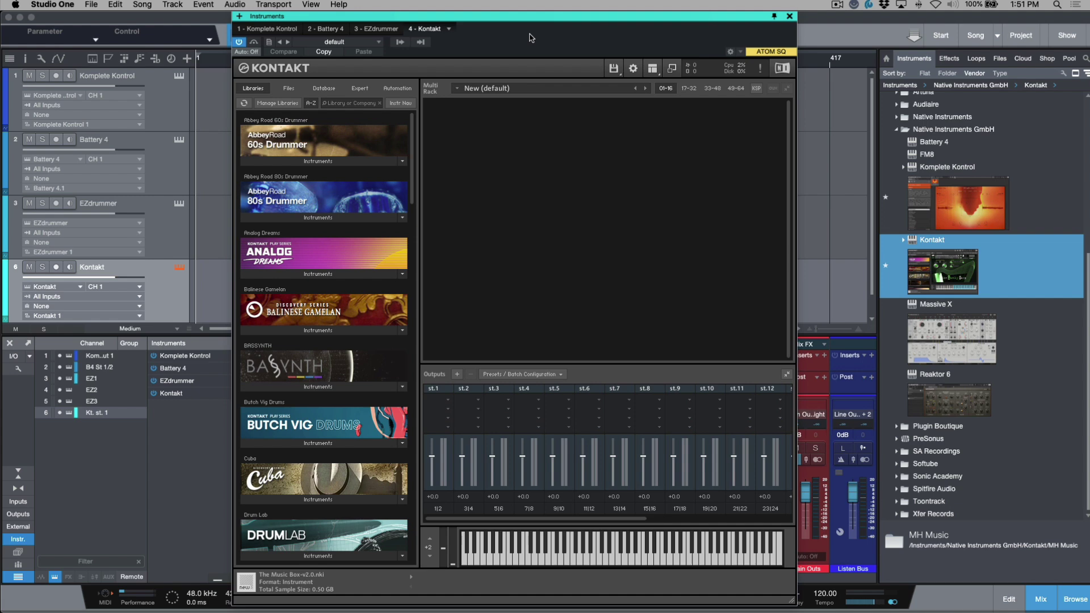
left_click(400, 43)
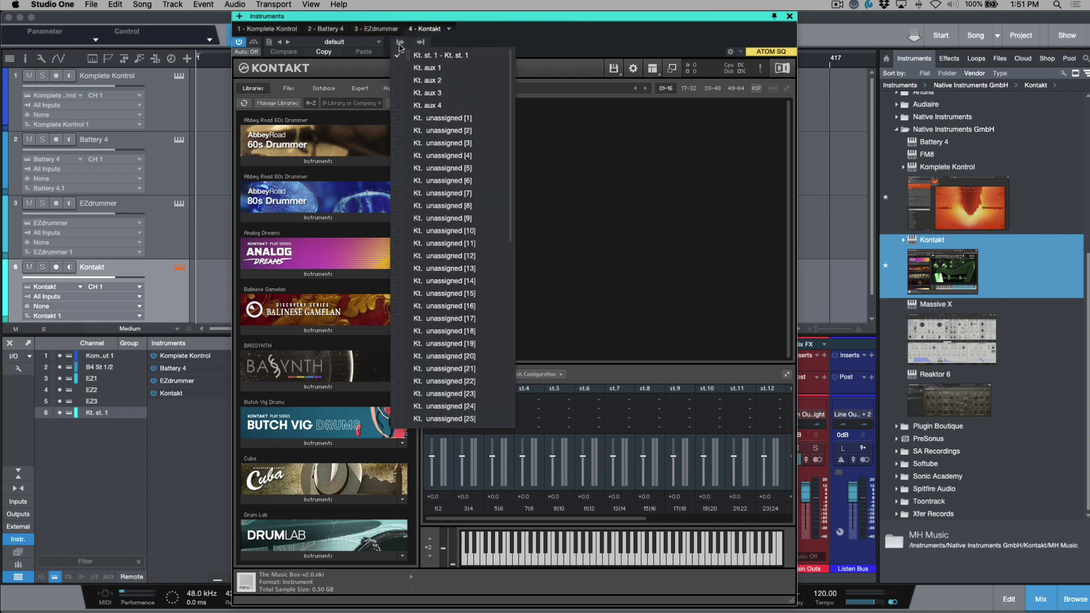
left_click(584, 43)
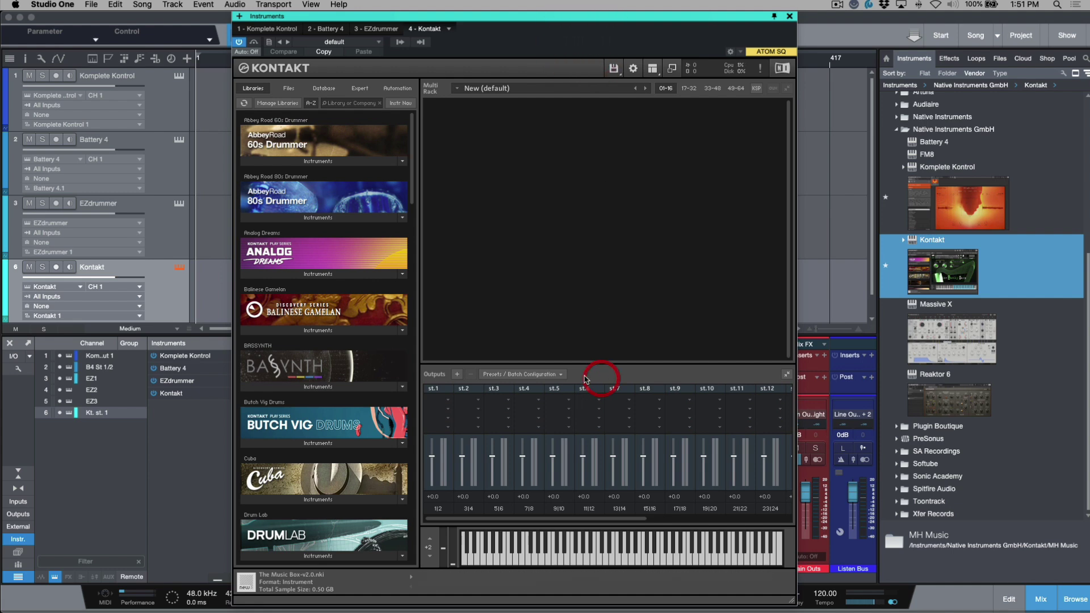
Save the current output section state as the default for VST Plugin via Presets / Batch Configuration.
left_click(561, 376)
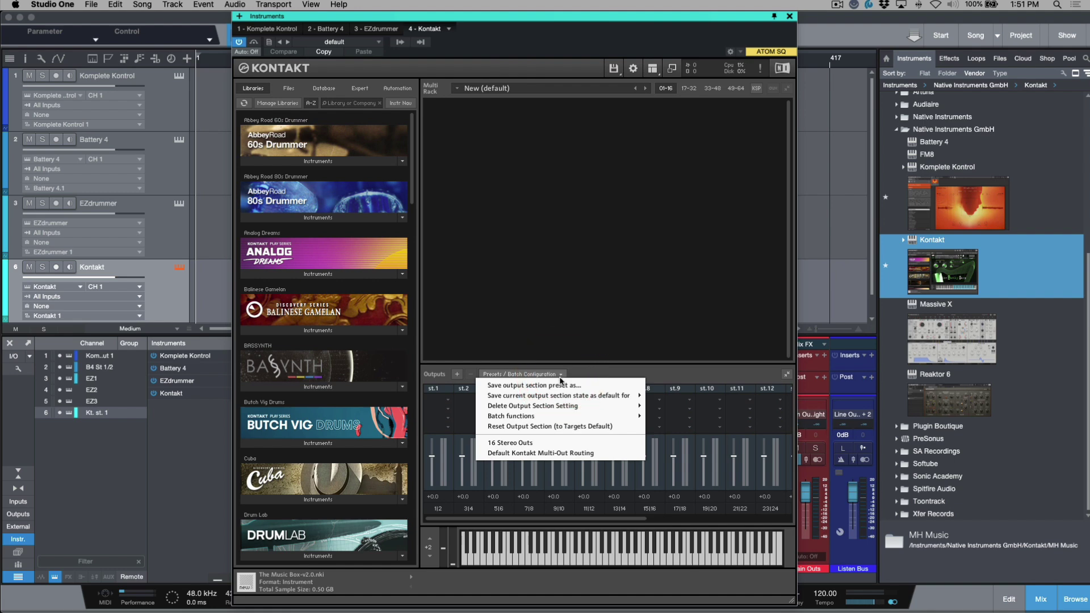
mouse_move(560, 399)
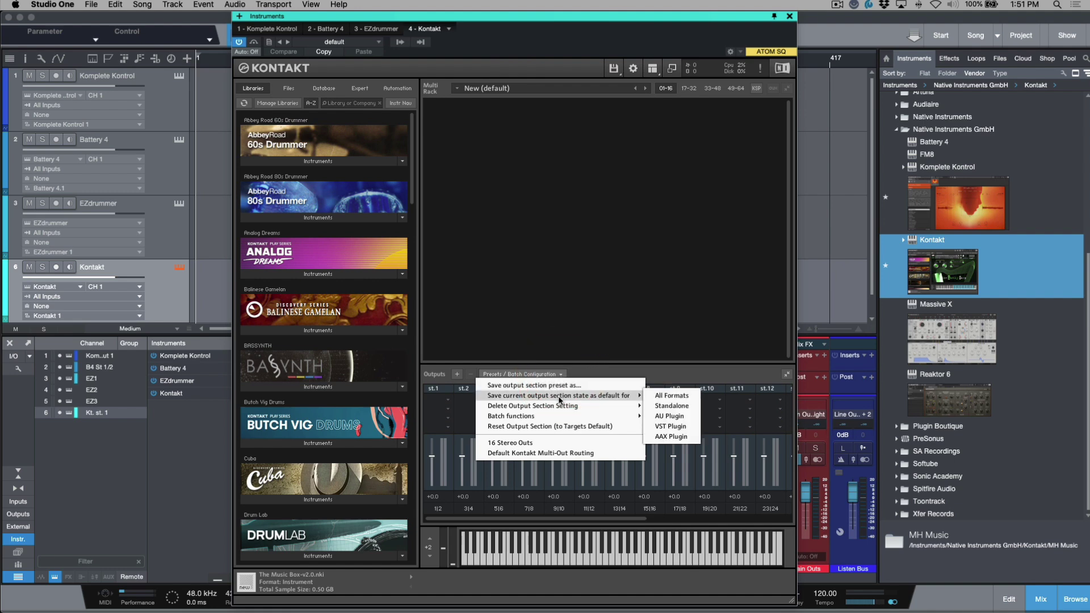
left_click(689, 427)
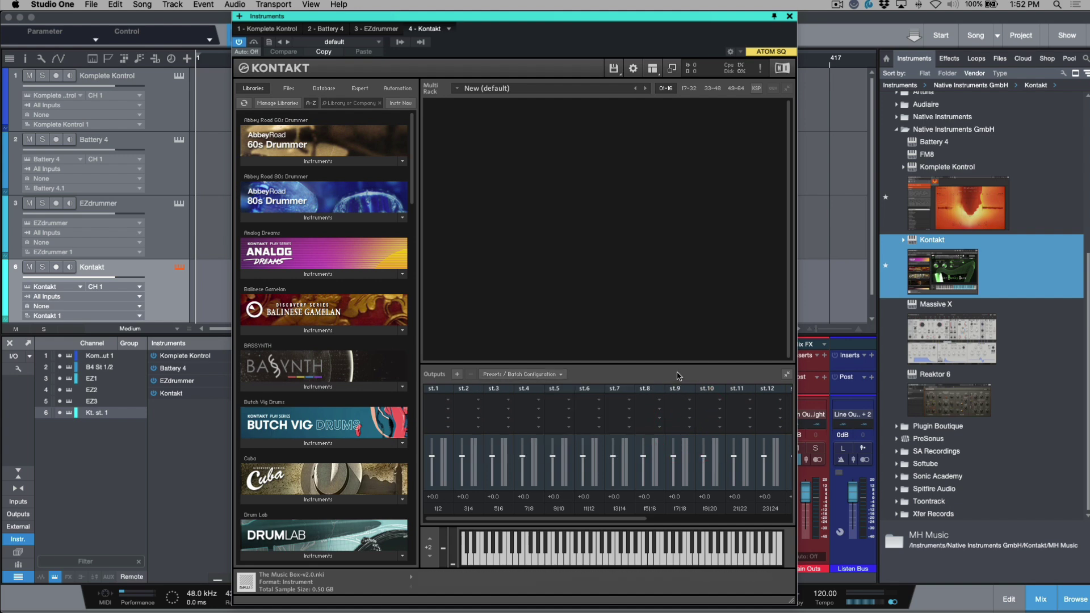
left_click(559, 377)
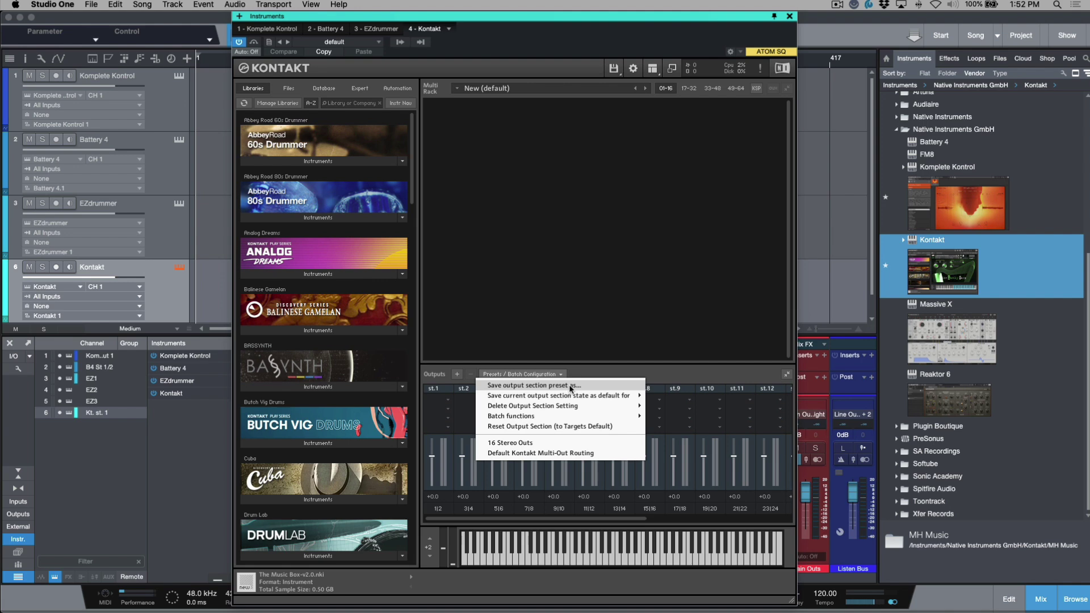
left_click(570, 386)
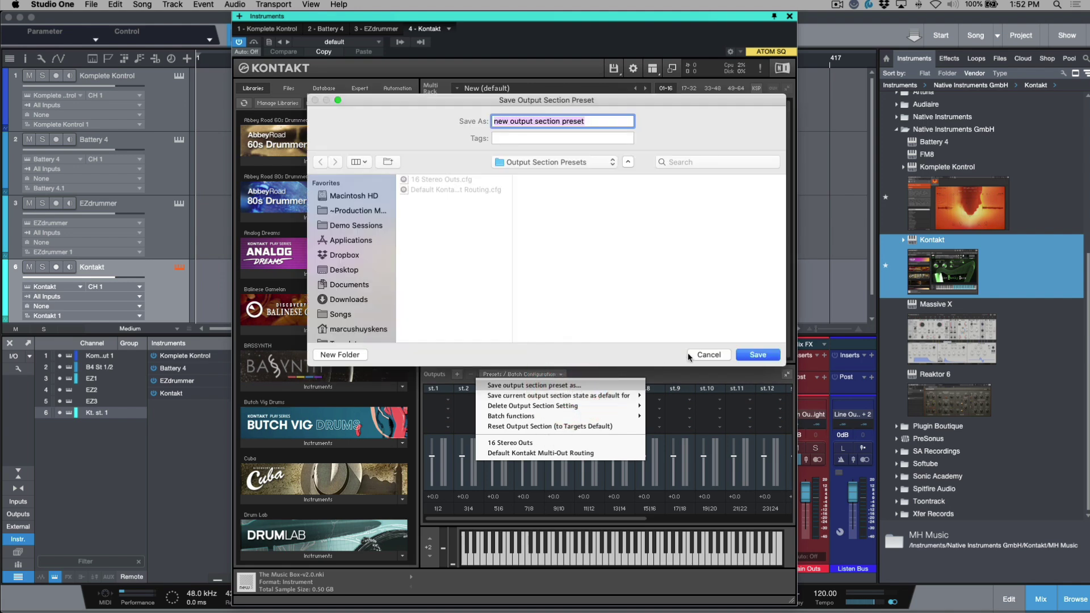
left_click(708, 355)
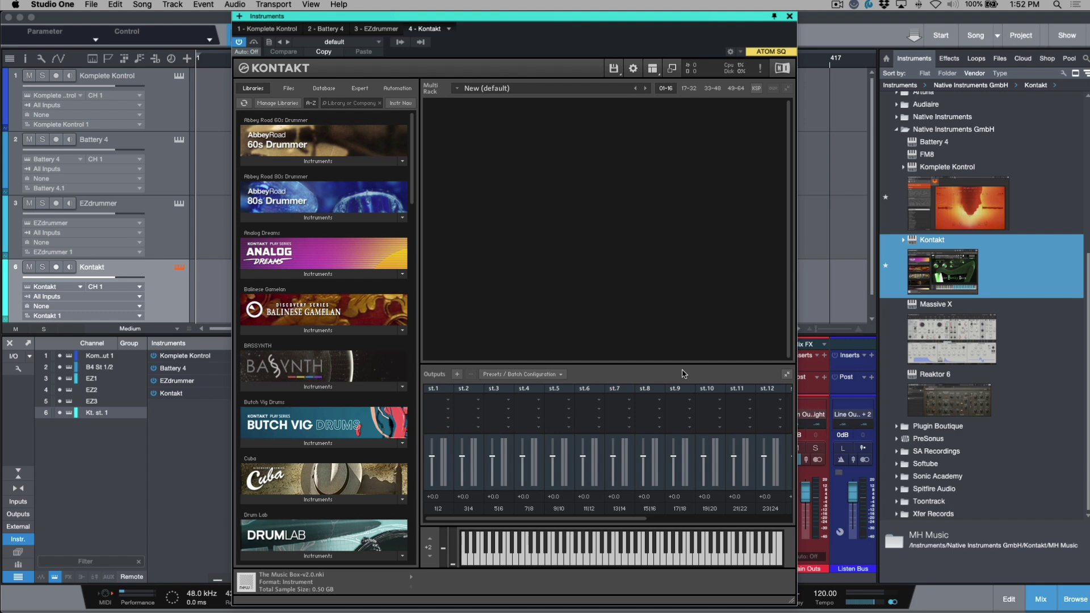
left_click(663, 36)
left_click(400, 43)
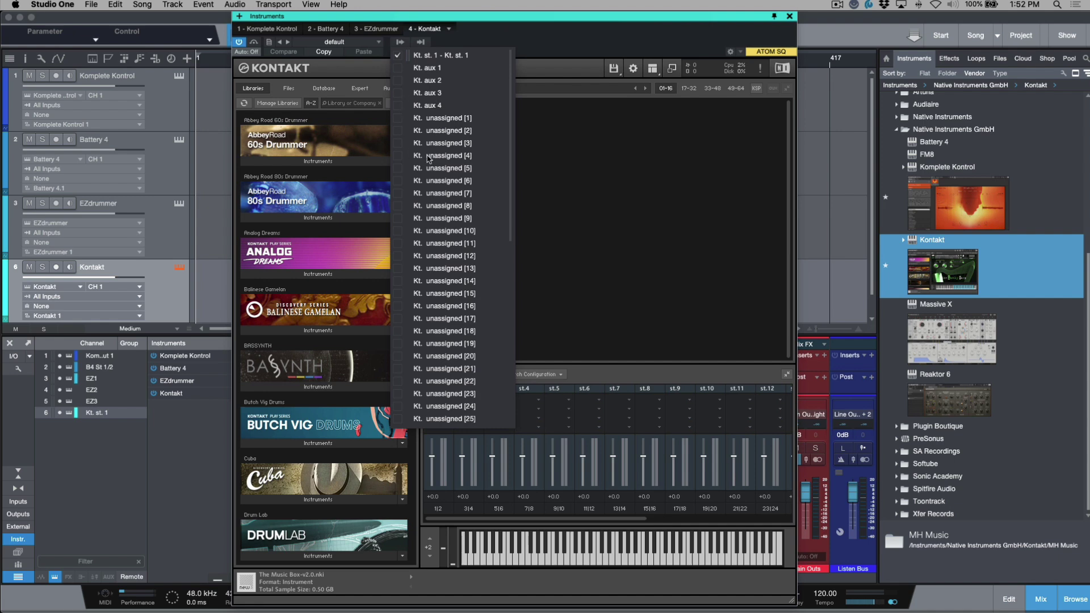
left_click(564, 43)
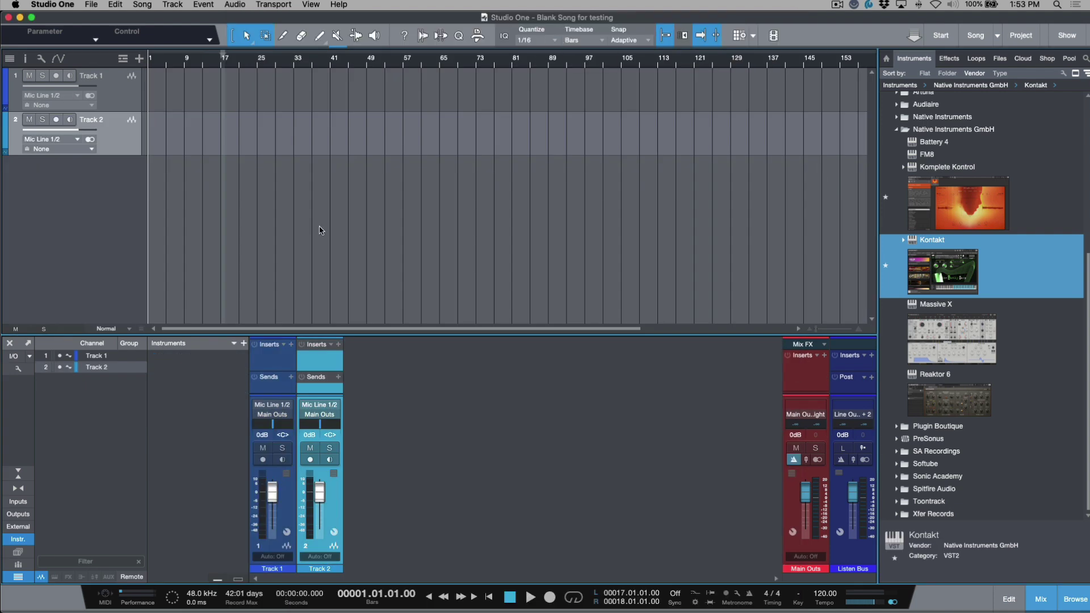
Select Track 2 in the blank song and add a Kontakt instrument track after it.
left_click(319, 226)
left_click(122, 94)
left_click(117, 133)
left_click_drag(917, 277, 631, 240)
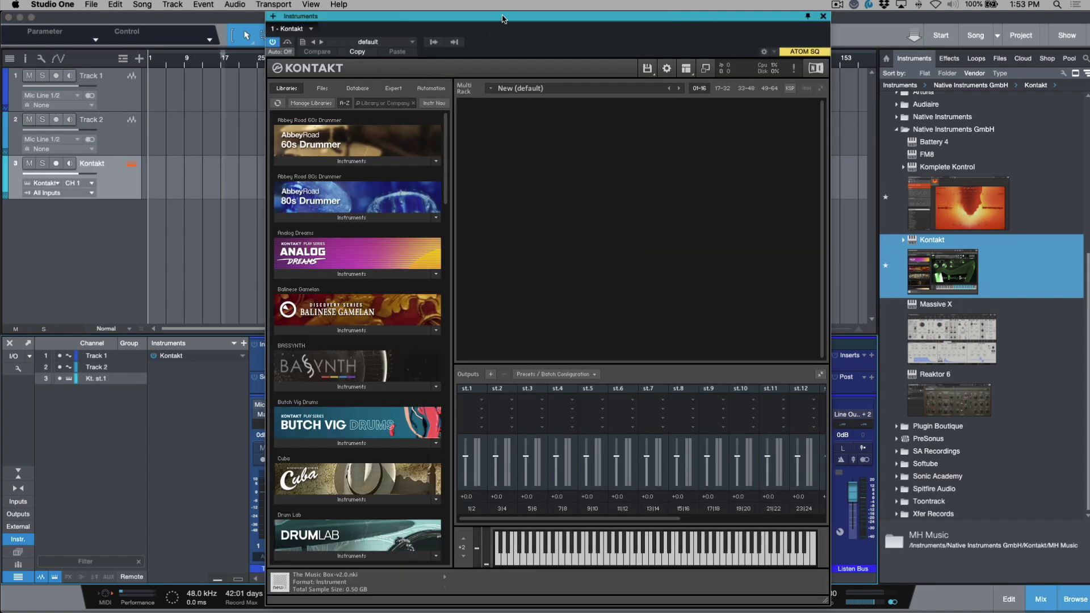
Check the new Kontakt instance's 16 stereo outputs and scroll the Outputs section to the aux channels.
left_click(493, 13)
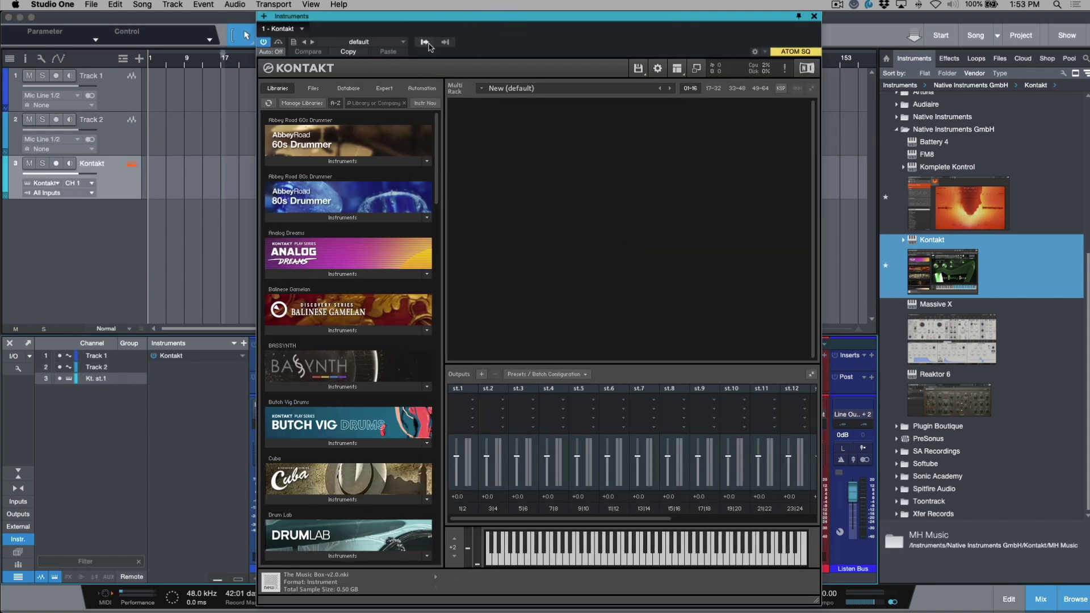
left_click(425, 43)
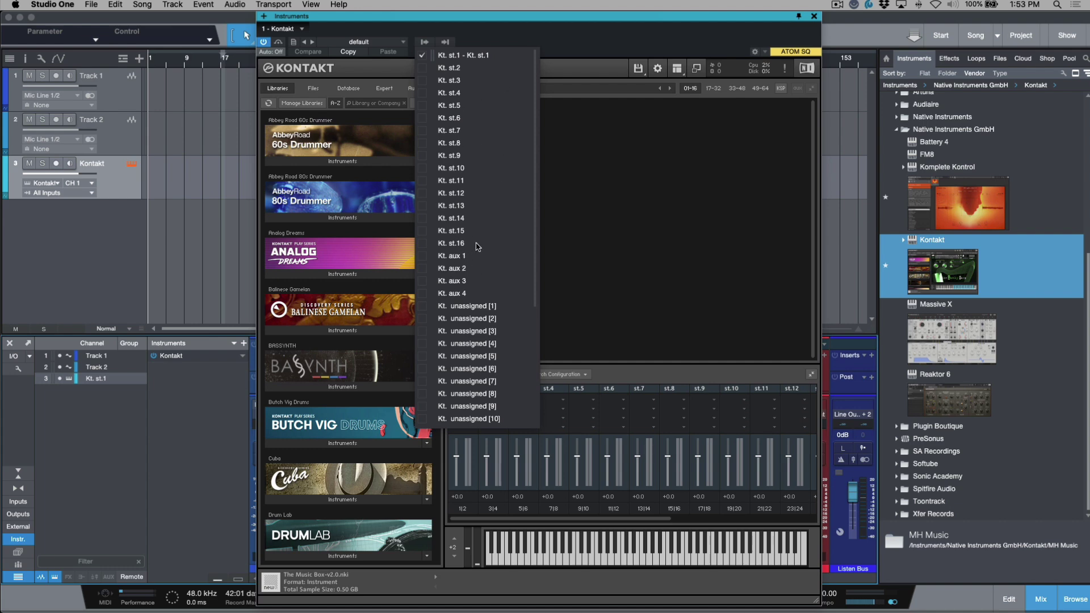
left_click(593, 32)
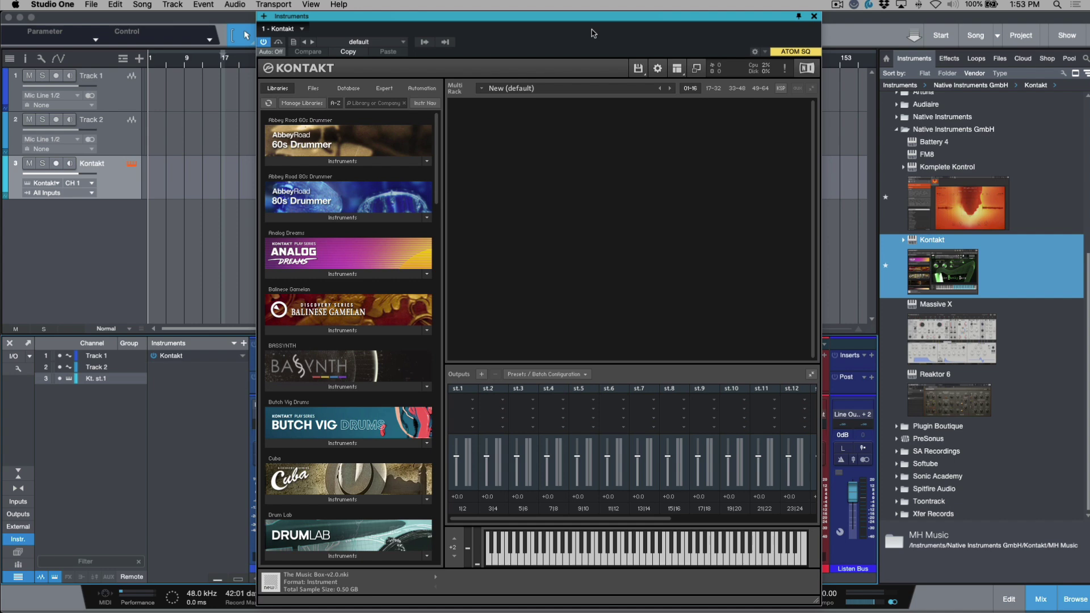
left_click(425, 41)
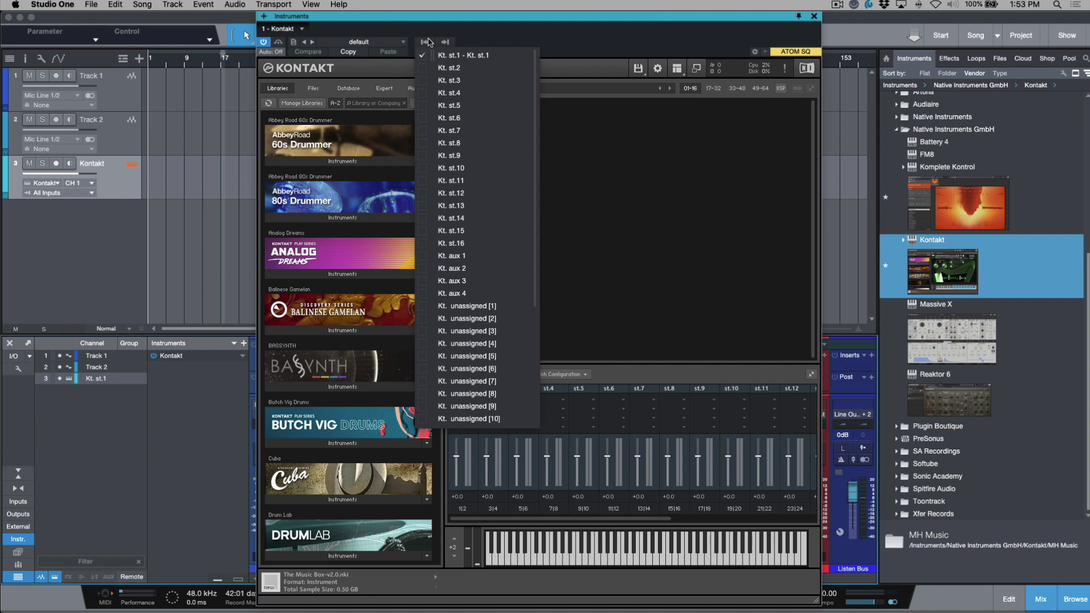
left_click(625, 39)
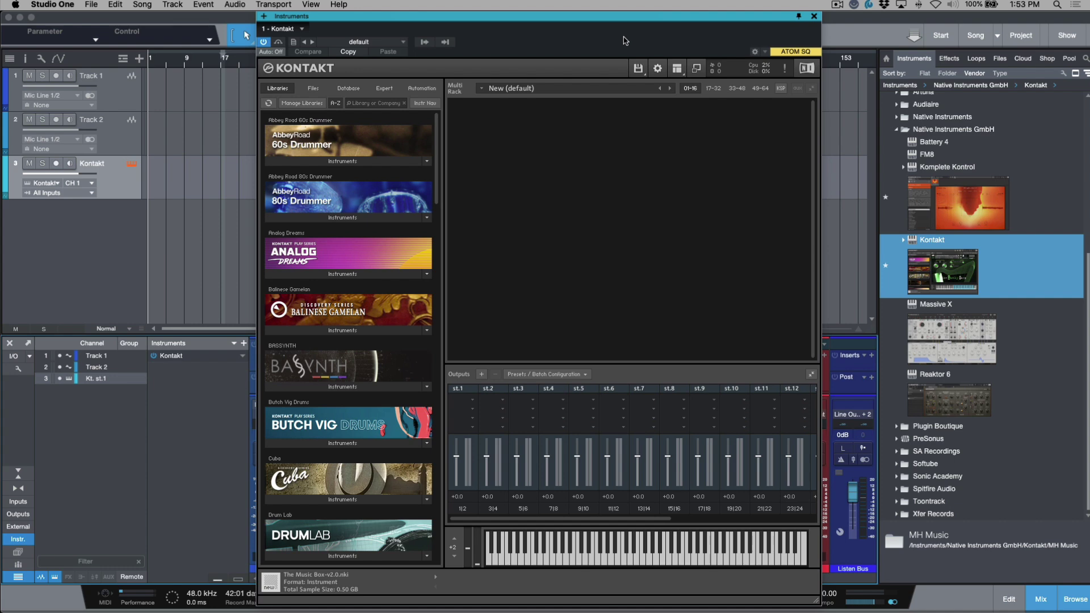
left_click_drag(592, 519, 749, 524)
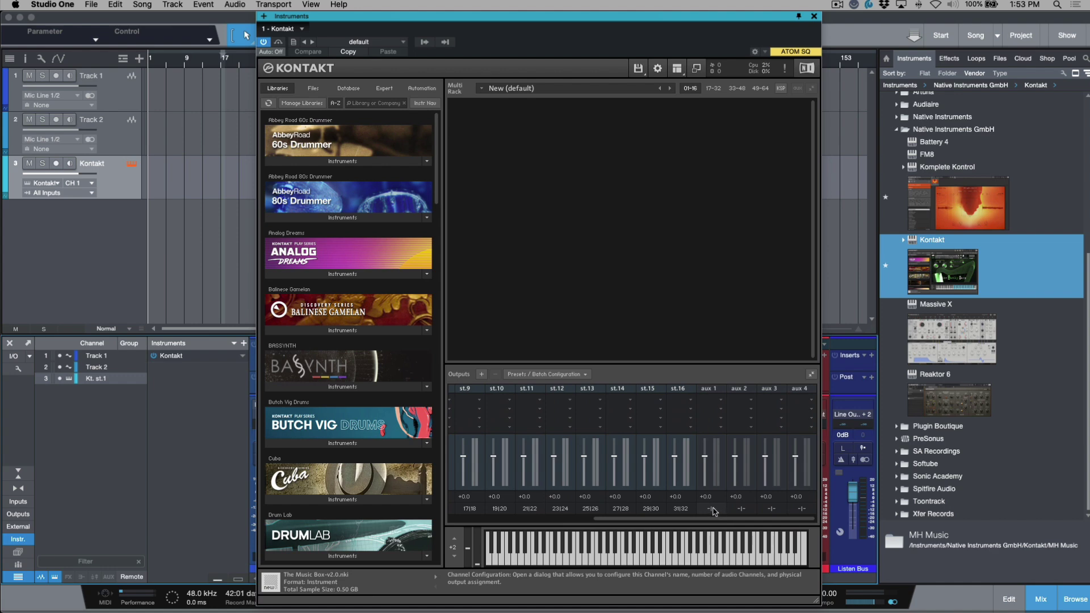
Route aux 1's channels to Kt. aux 1 [1] and Kt. aux 1 [2].
left_click(712, 510)
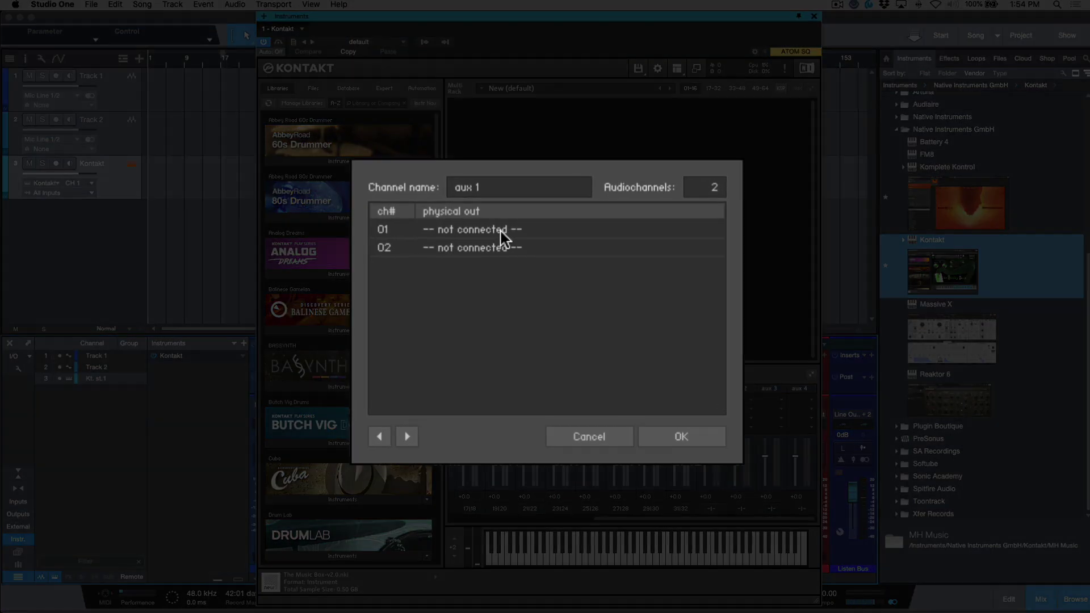
left_click(522, 229)
scroll(524, 219, "down", 2)
scroll(525, 220, "down", 10)
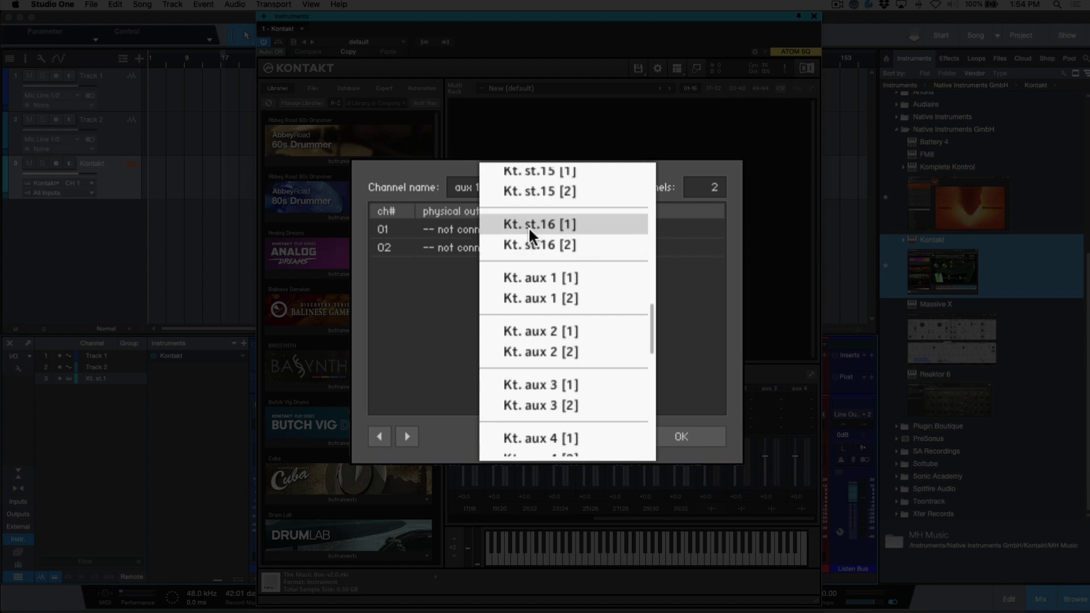
left_click(546, 274)
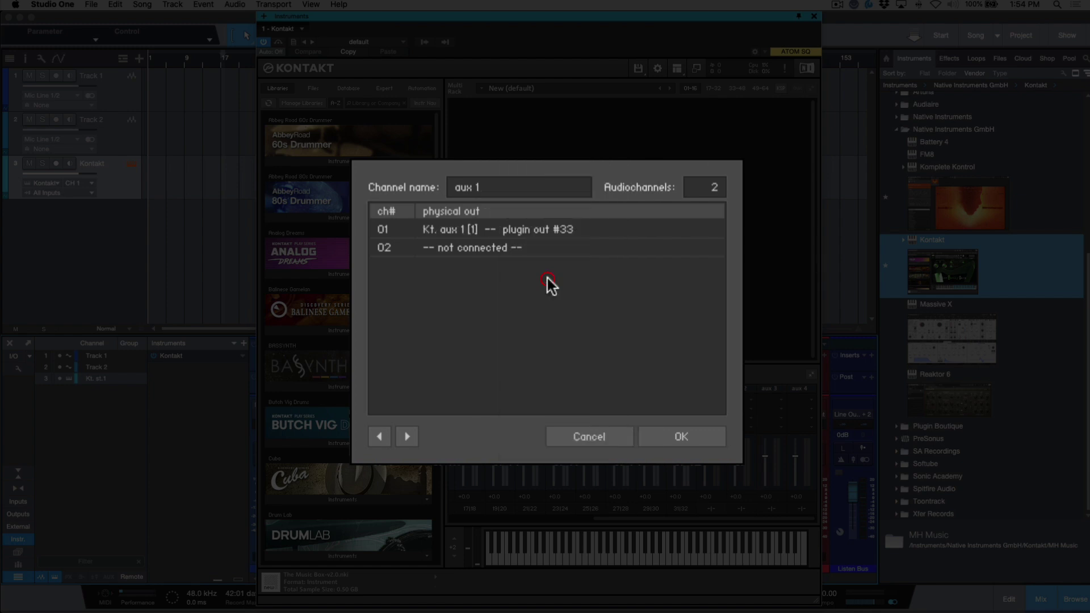
left_click(545, 248)
scroll(575, 250, "down", 20)
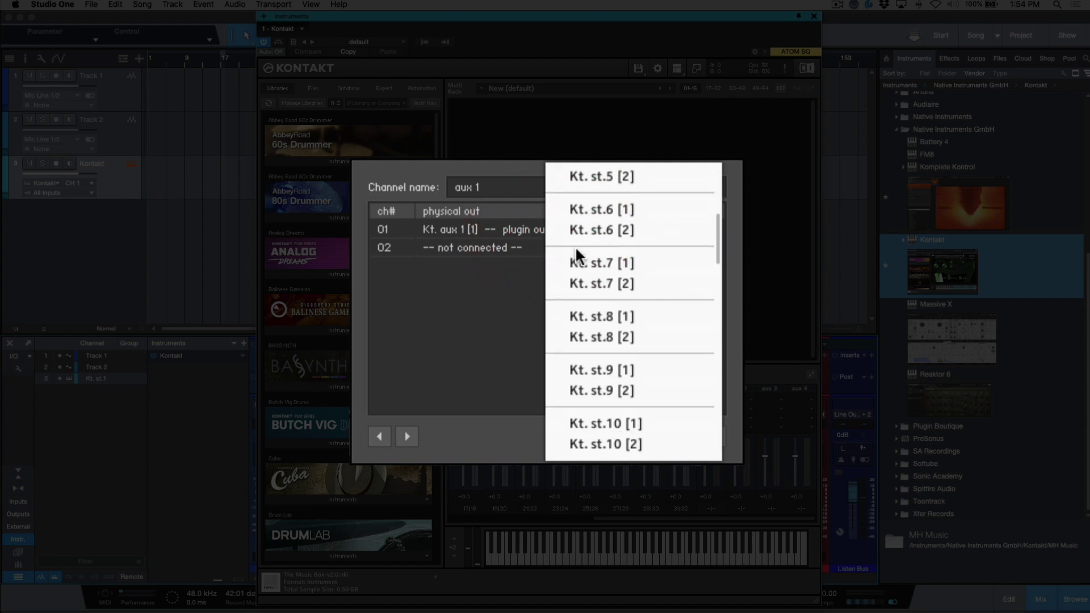
scroll(574, 247, "down", 6)
scroll(575, 253, "up", 3)
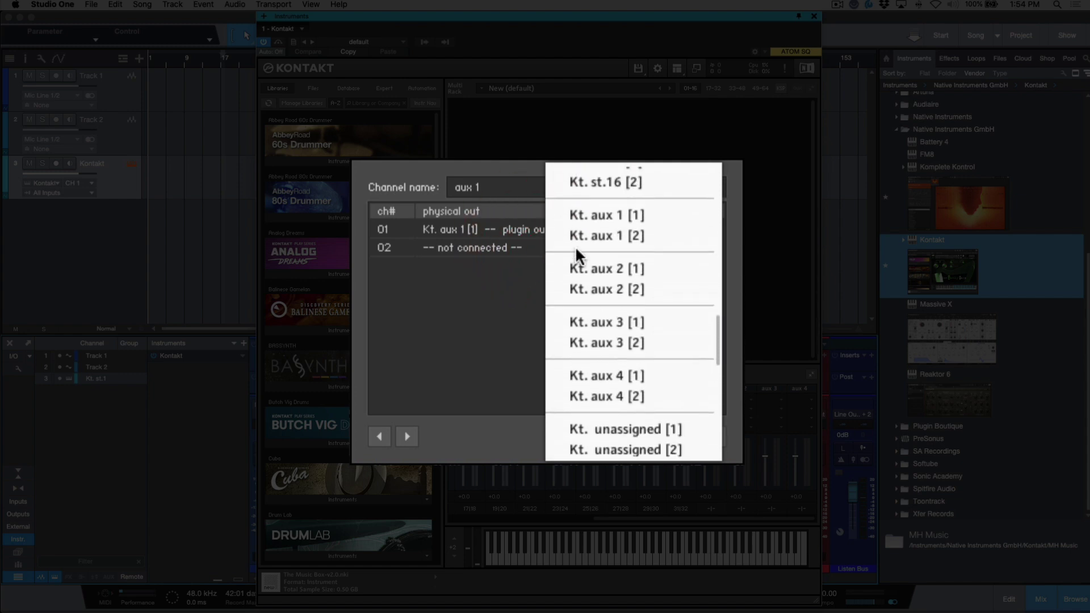
left_click(635, 235)
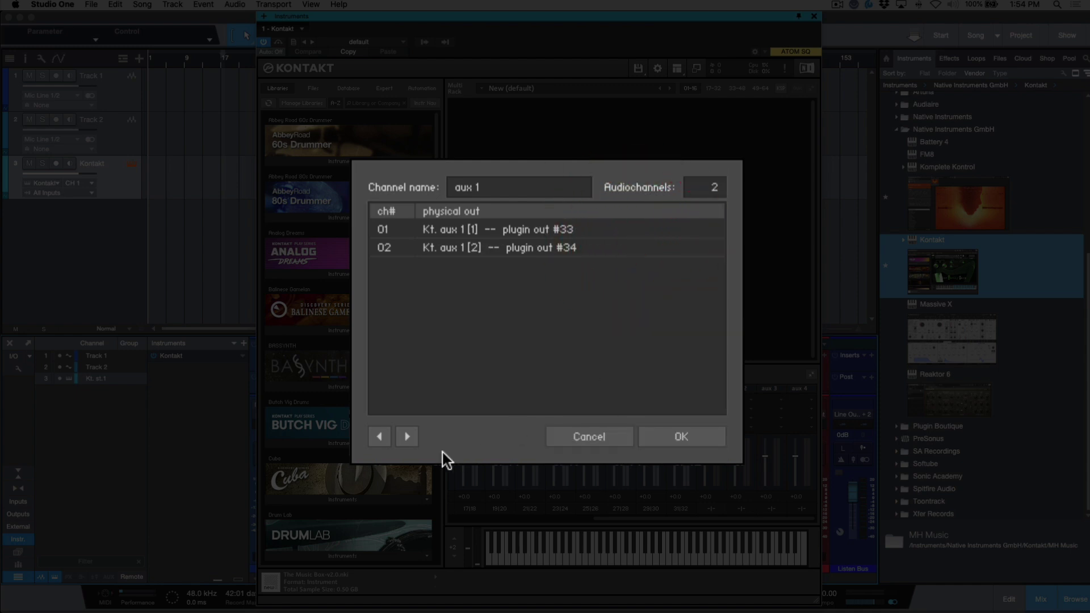
Route aux 2's channels to Kt. aux 2 [1] and Kt. aux 2 [2].
left_click(407, 436)
left_click(549, 229)
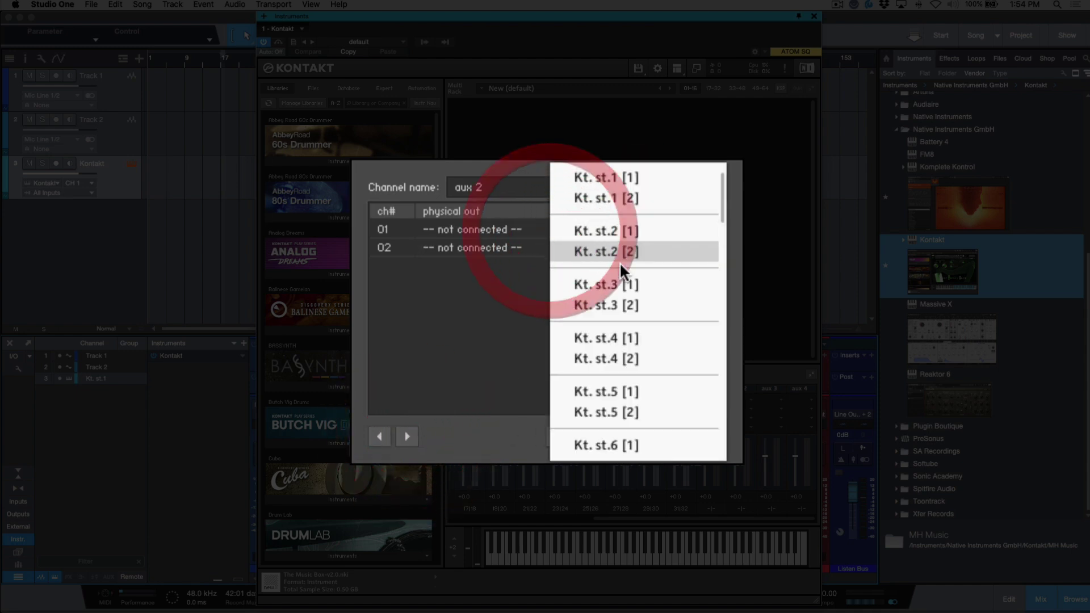
scroll(620, 264, "down", 15)
scroll(620, 264, "down", 7)
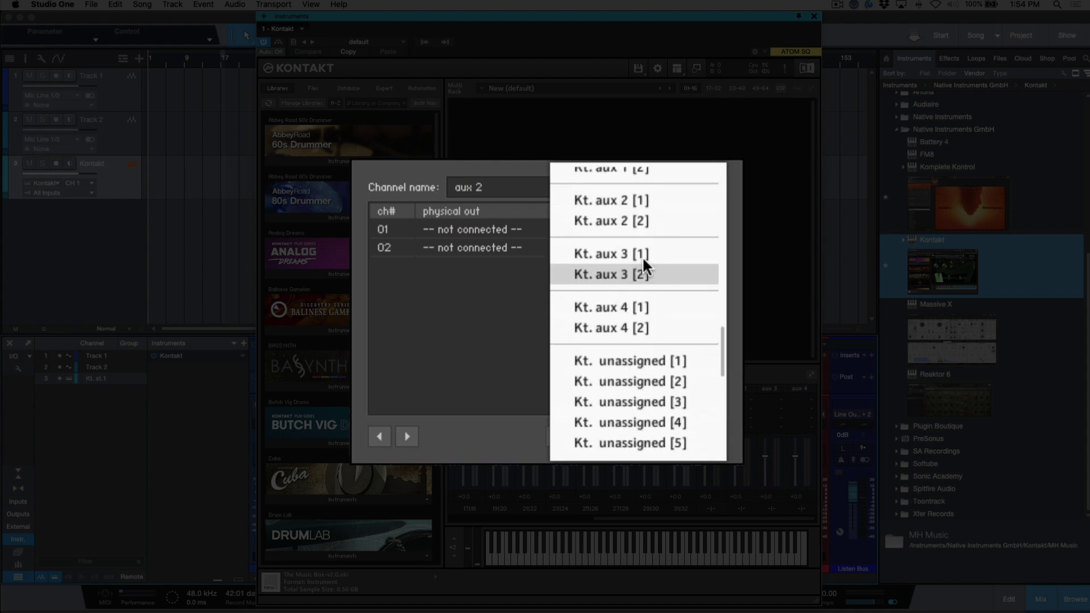
scroll(643, 250, "up", 1)
left_click(645, 235)
left_click(556, 246)
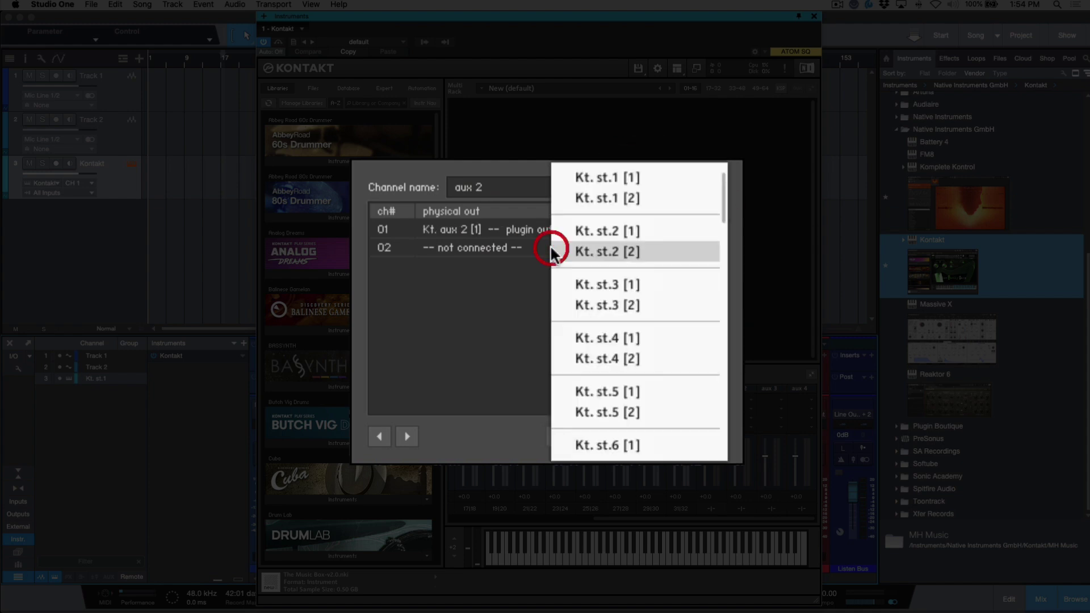
scroll(628, 250, "down", 16)
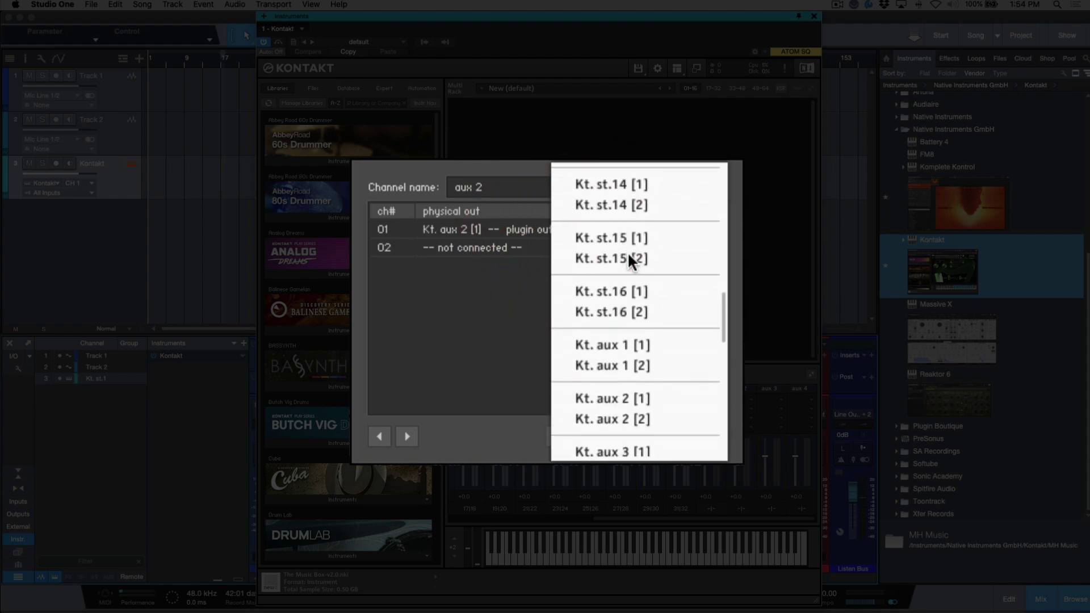
scroll(628, 251, "down", 6)
scroll(628, 251, "up", 9)
left_click(632, 253)
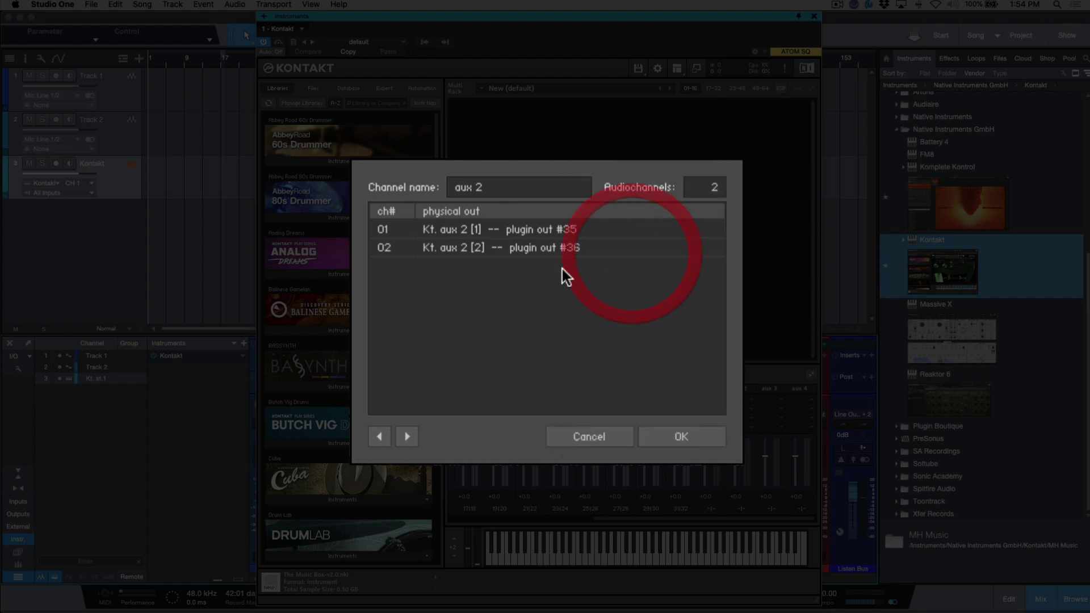
Route aux 3's channels to Kt. aux 3 [1] and Kt. aux 3 [2].
left_click(407, 435)
left_click(557, 230)
scroll(636, 237, "down", 8)
scroll(636, 234, "down", 10)
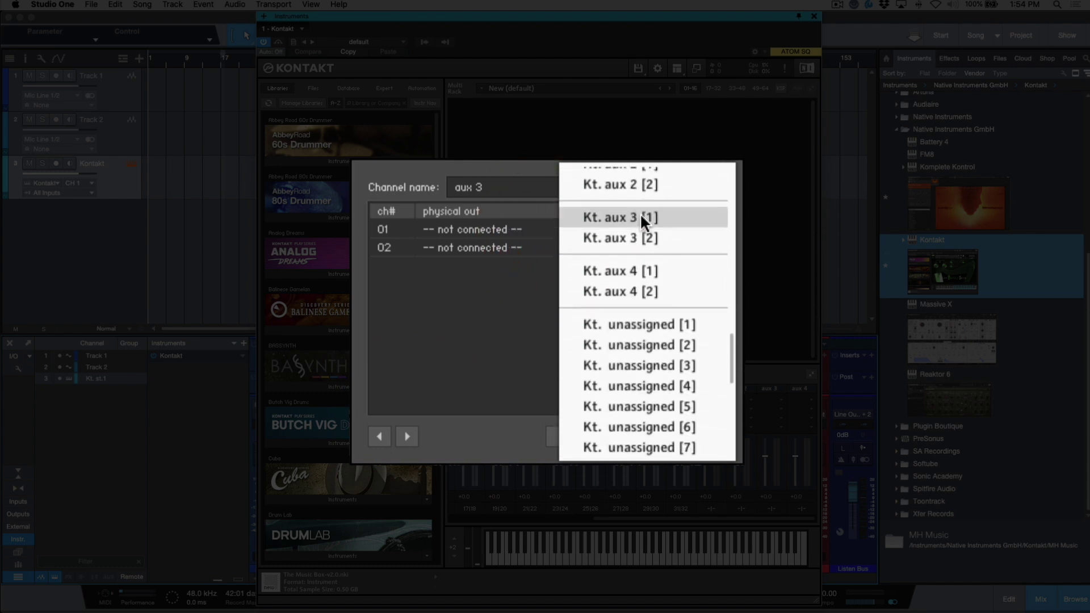
left_click(637, 217)
left_click(543, 246)
scroll(628, 237, "down", 18)
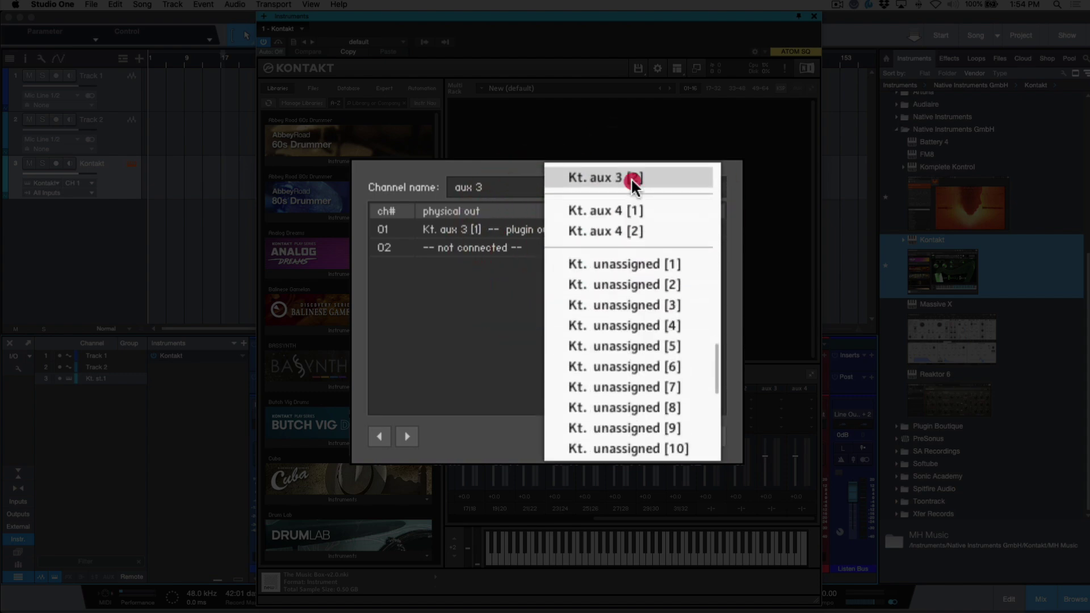
left_click(632, 177)
Route aux 4's first channel to Kt. aux 4 [1] and open its second channel's output choices.
left_click(408, 437)
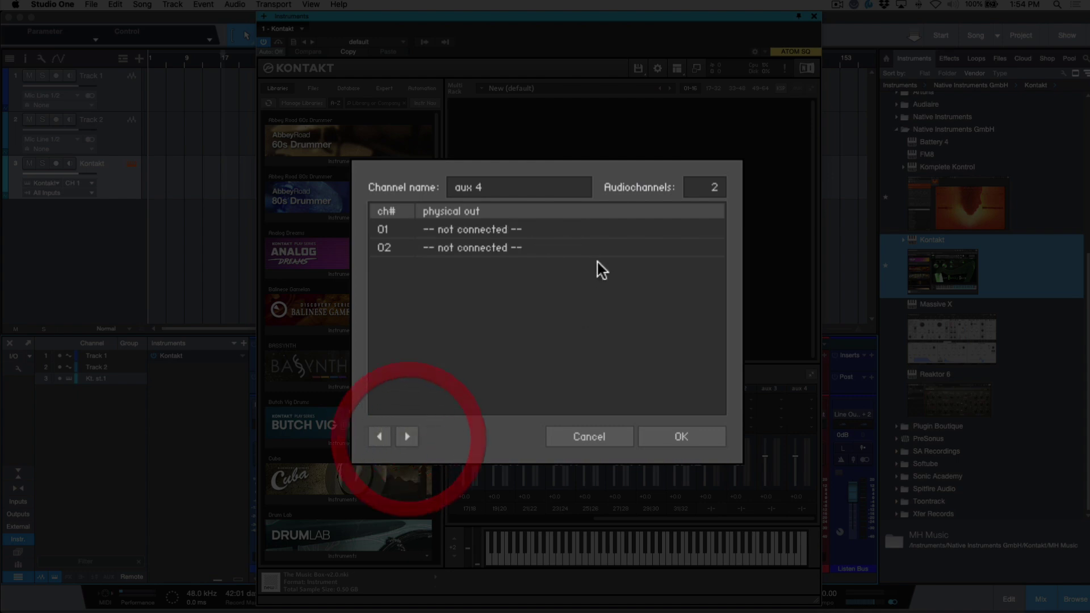
left_click(561, 232)
scroll(612, 242, "down", 2)
scroll(613, 238, "down", 15)
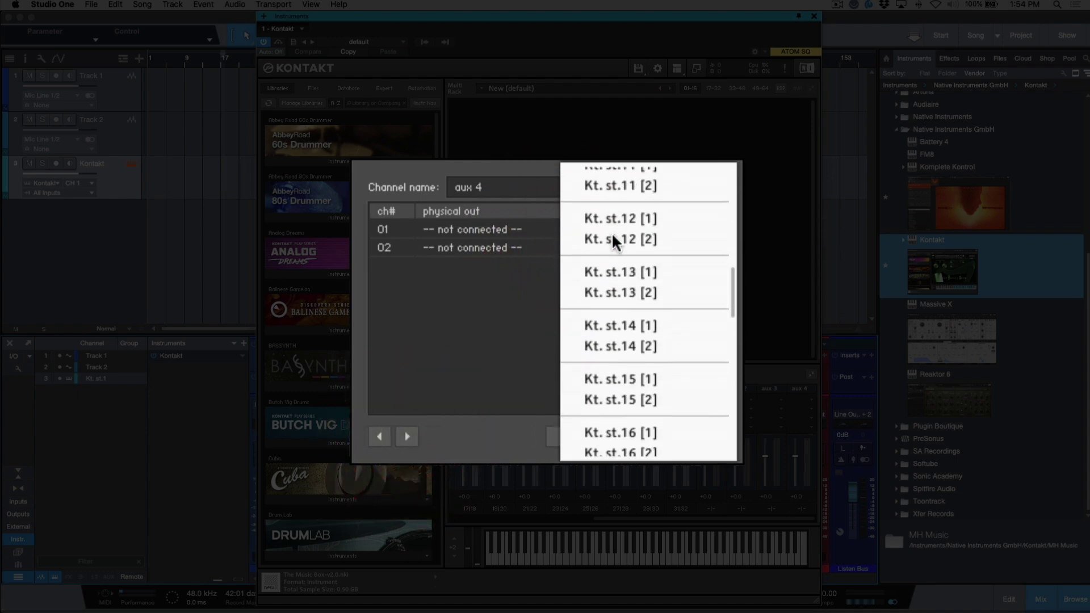
scroll(611, 233, "down", 2)
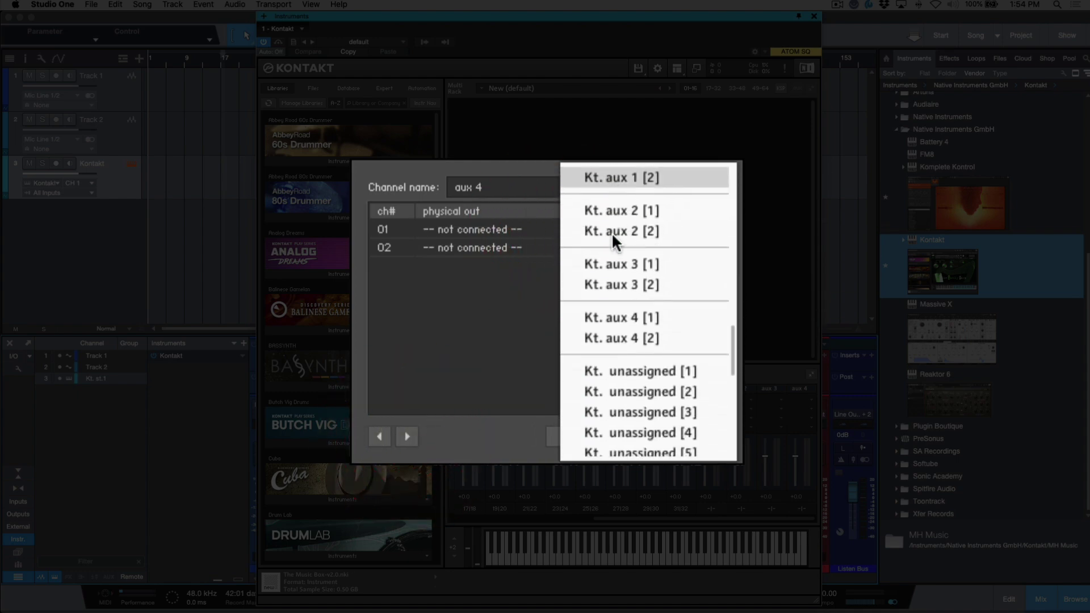
left_click(637, 316)
left_click(570, 249)
scroll(619, 254, "down", 20)
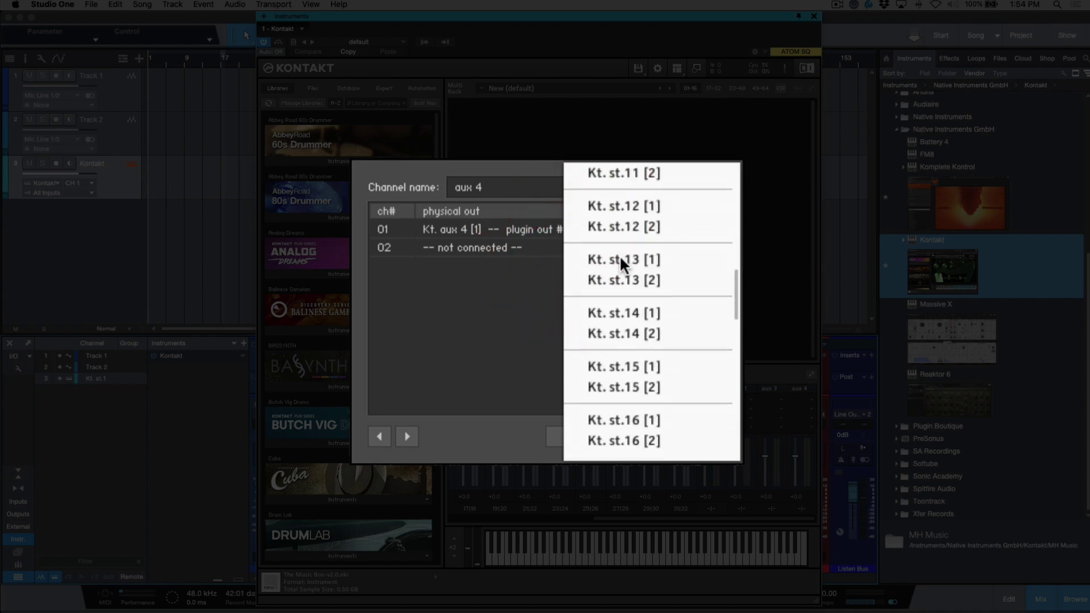
Route channel 02 to Kt. aux 4 [2], confirm, and check aux 1–4 on outputs 33|34–39|40.
left_click(631, 224)
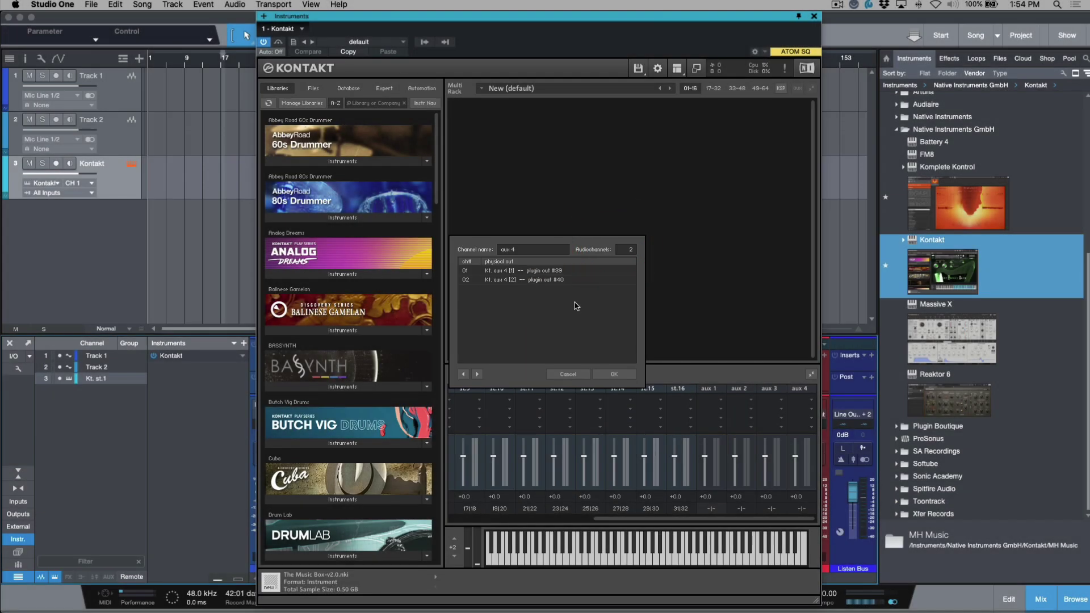
left_click(614, 374)
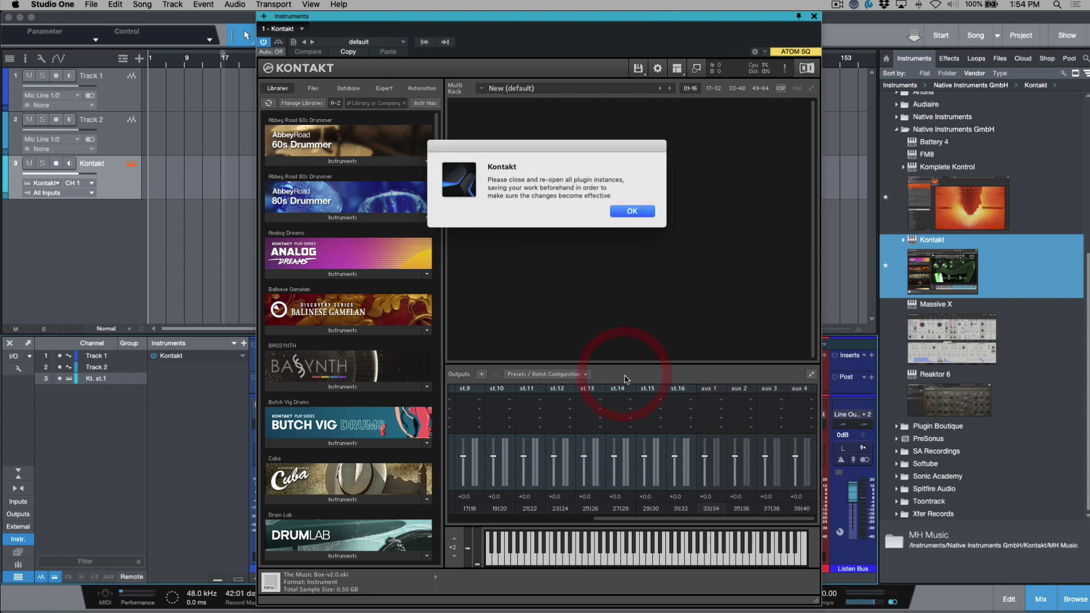
left_click(628, 214)
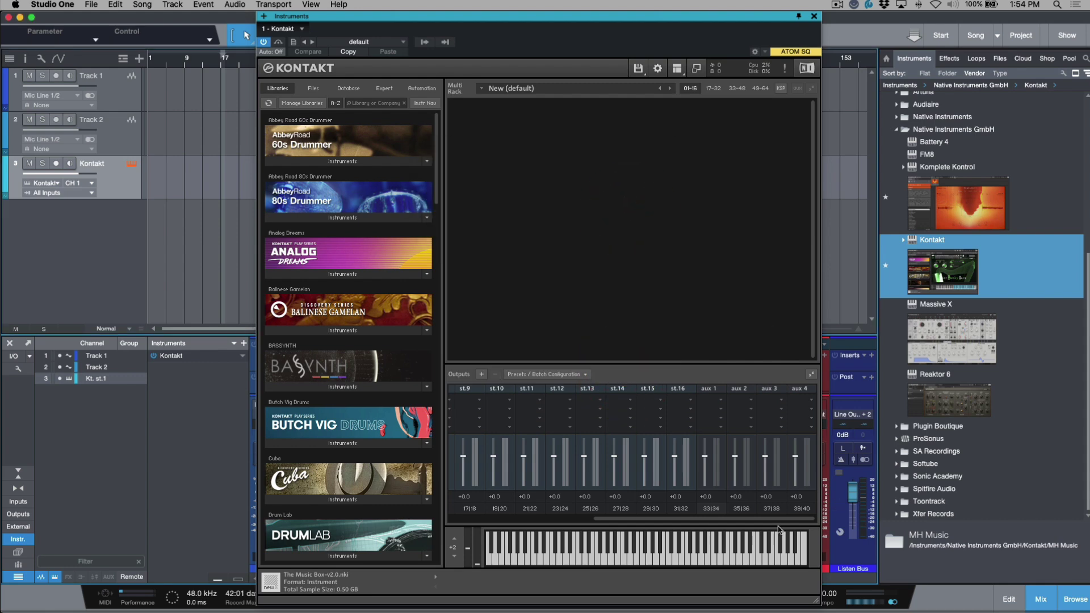
left_click_drag(681, 524, 474, 526)
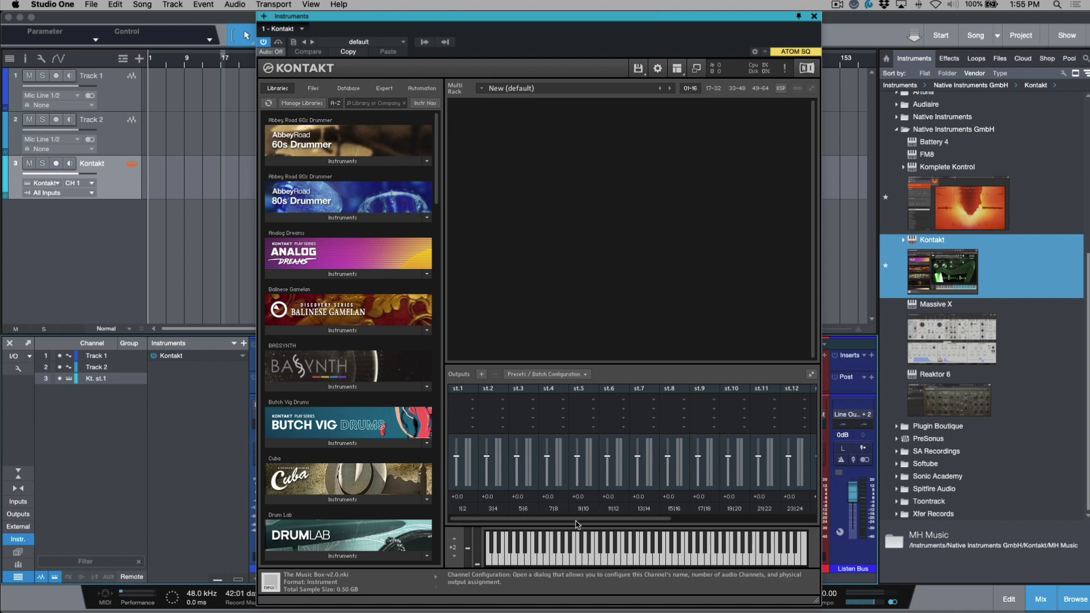
left_click_drag(577, 522, 711, 523)
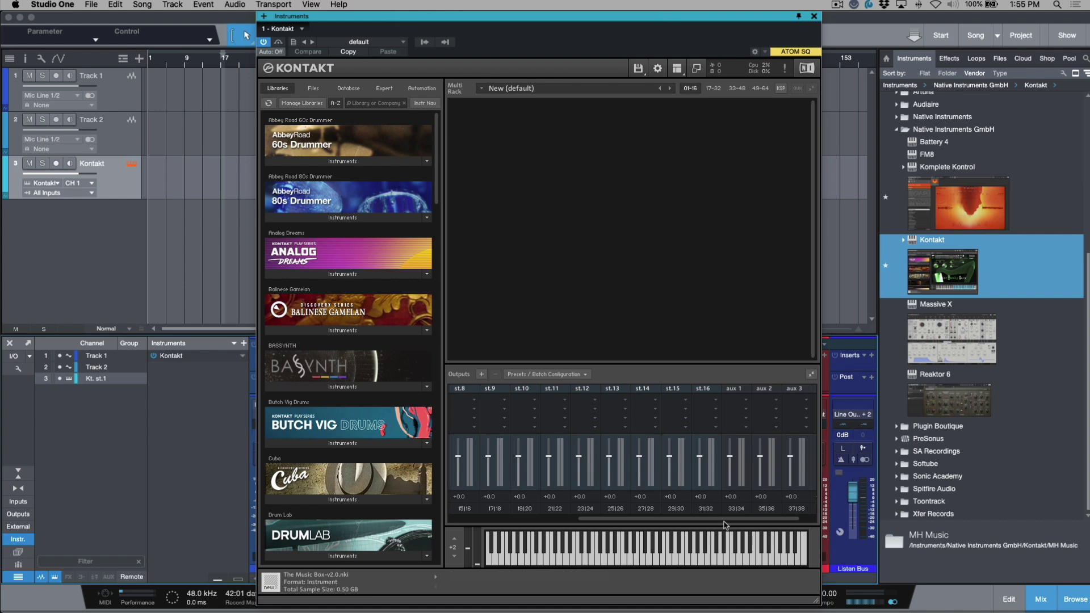
left_click_drag(753, 519, 769, 517)
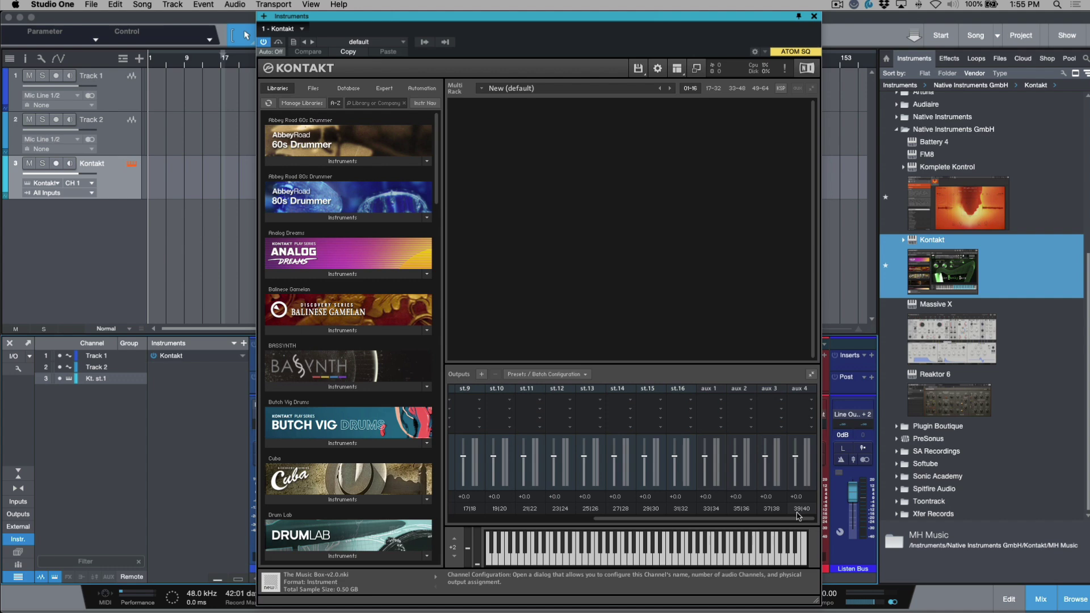
Save Kontakt's output section as the preset '16 Stereo + 4 St AUX'.
left_click(576, 374)
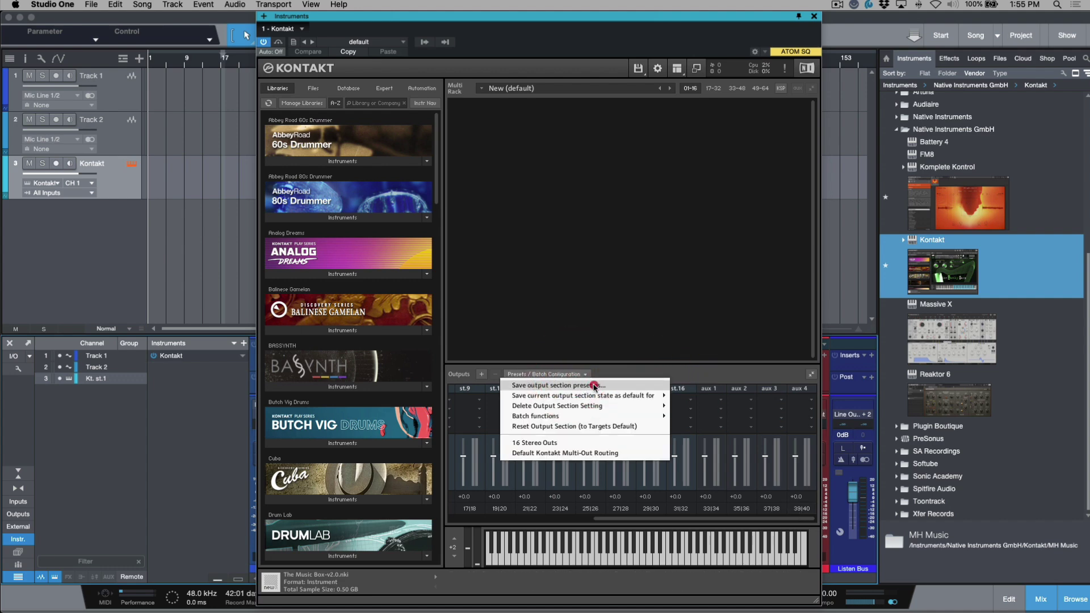
left_click(593, 385)
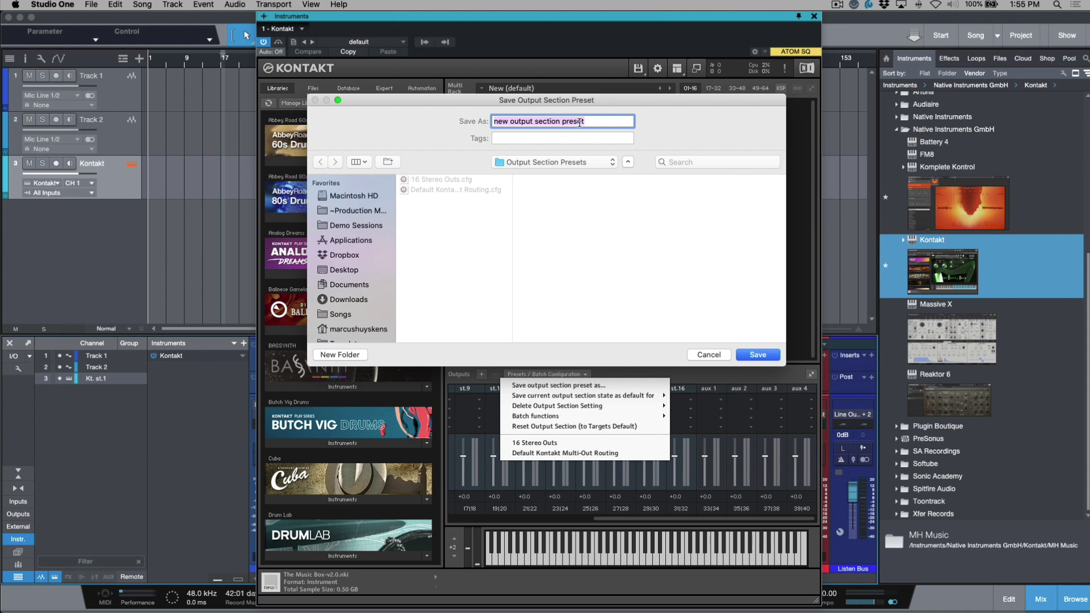
type("16")
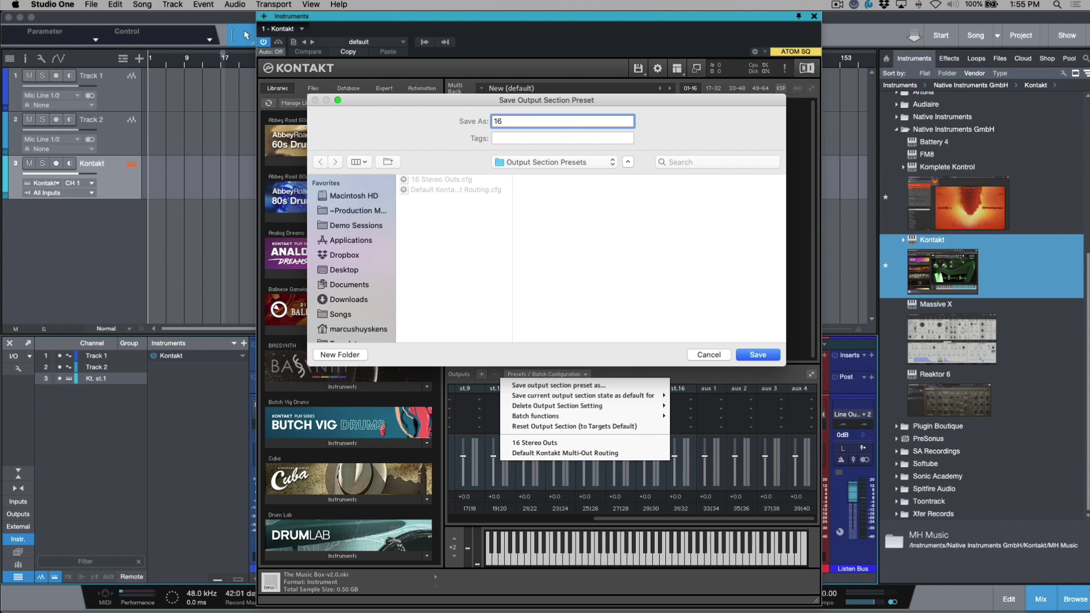
type(" Stereo + 4 St AUX")
left_click(757, 354)
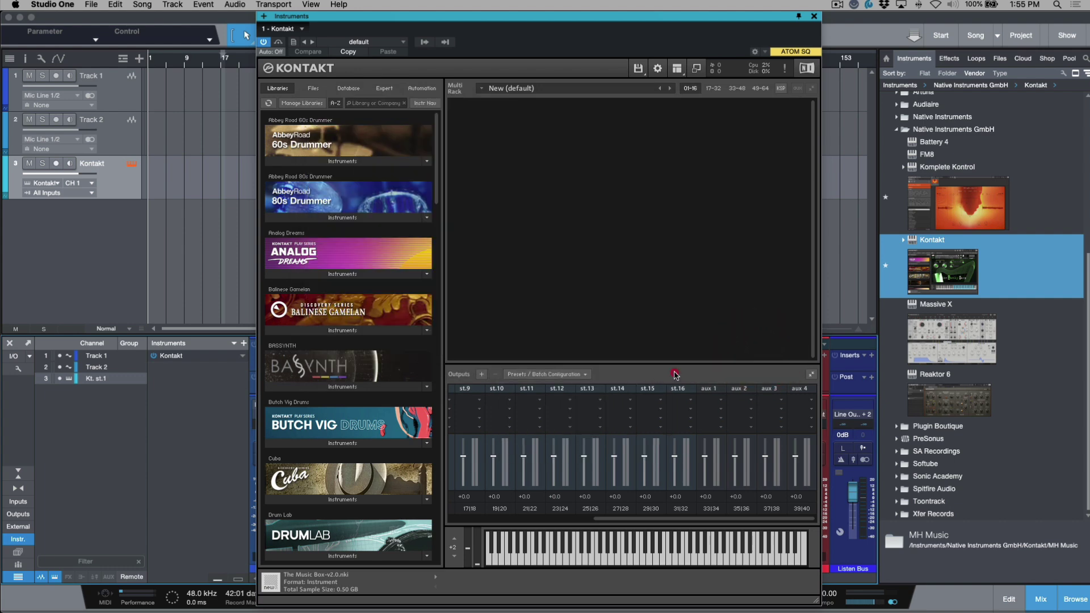
left_click(545, 374)
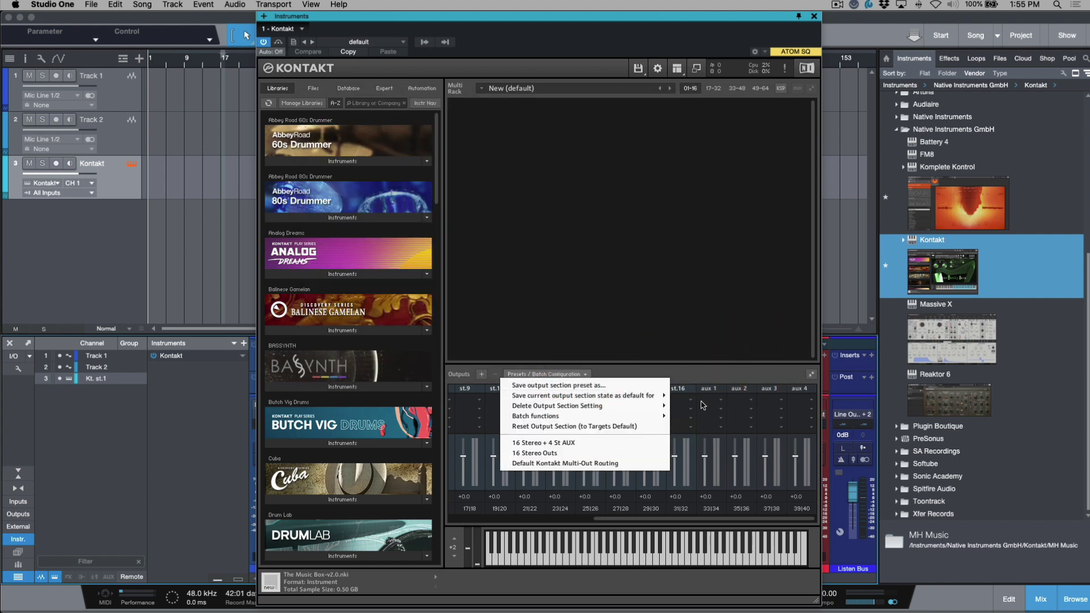
mouse_move(653, 395)
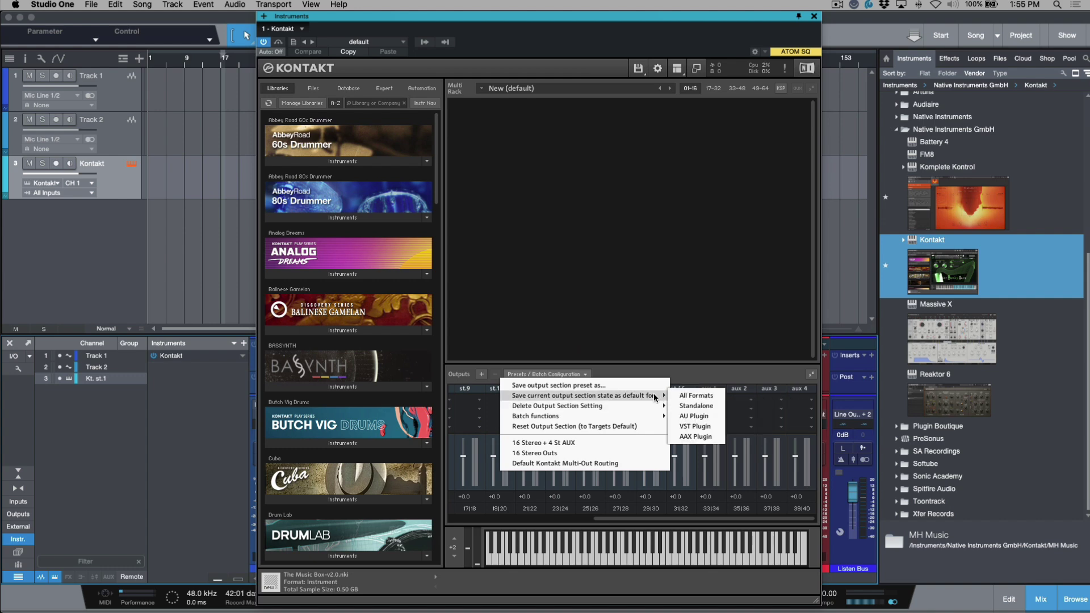
Make this output layout the VST Plugin default, close Kontakt, delete its track and save the song.
left_click(702, 427)
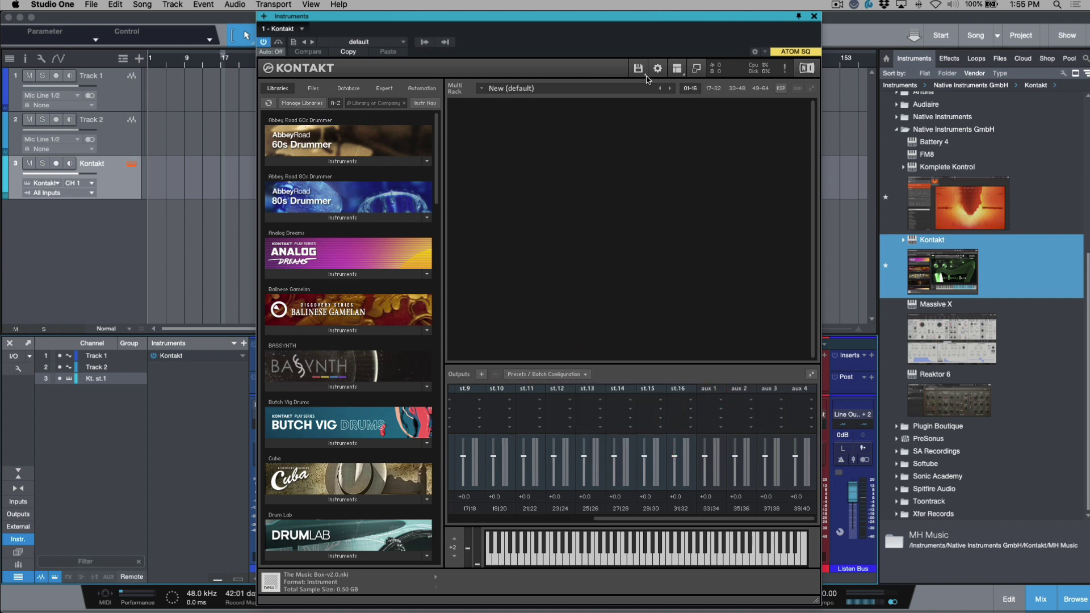
left_click(590, 39)
left_click(815, 18)
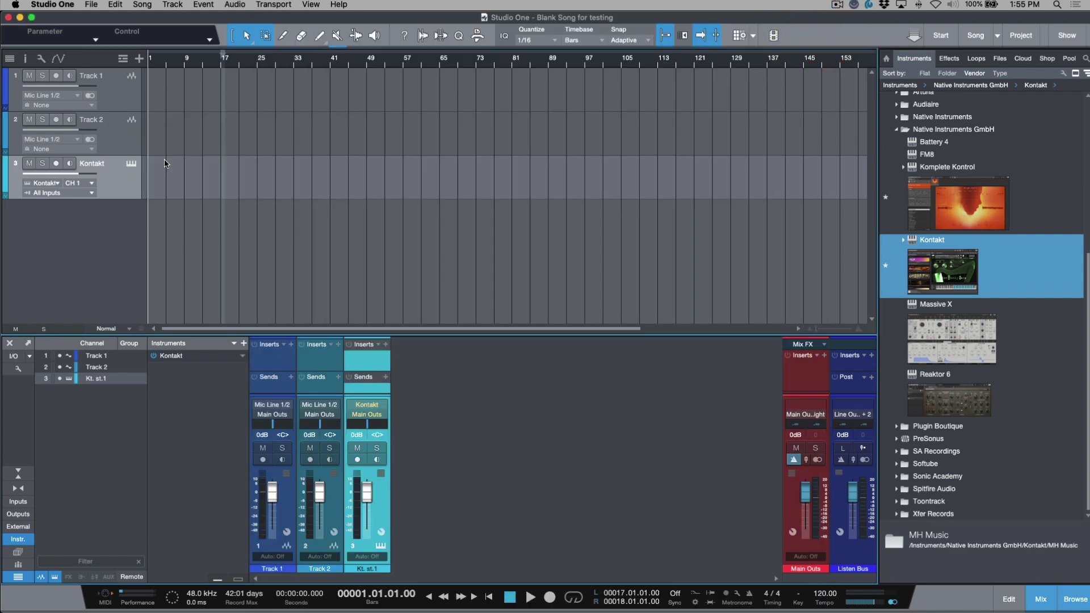
key("Delete")
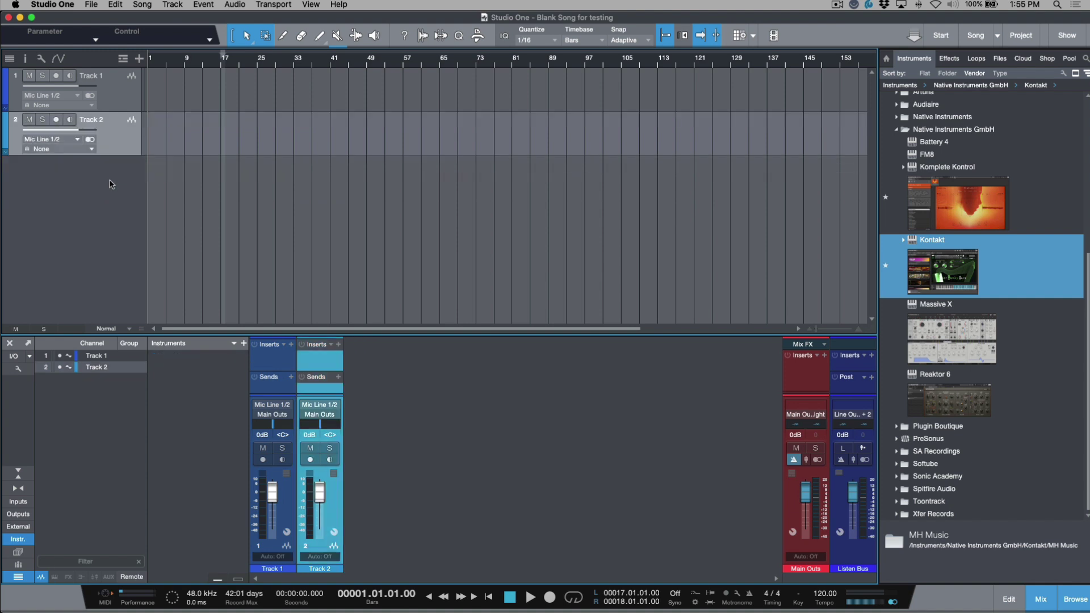
key("super+s")
Create a new empty song stored on the Desktop.
left_click(164, 21)
left_click(91, 5)
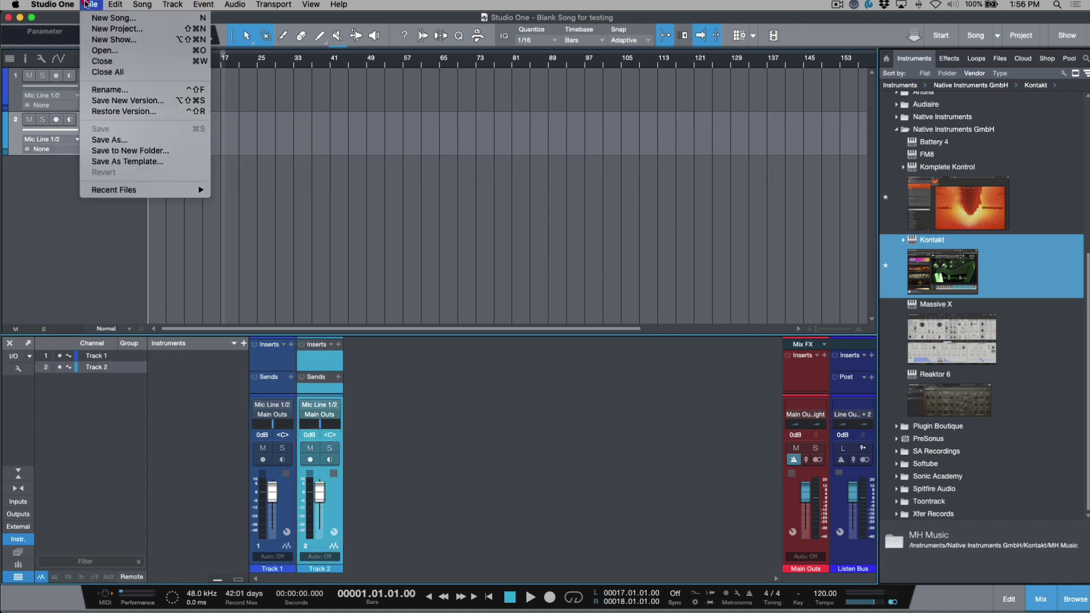
left_click(101, 19)
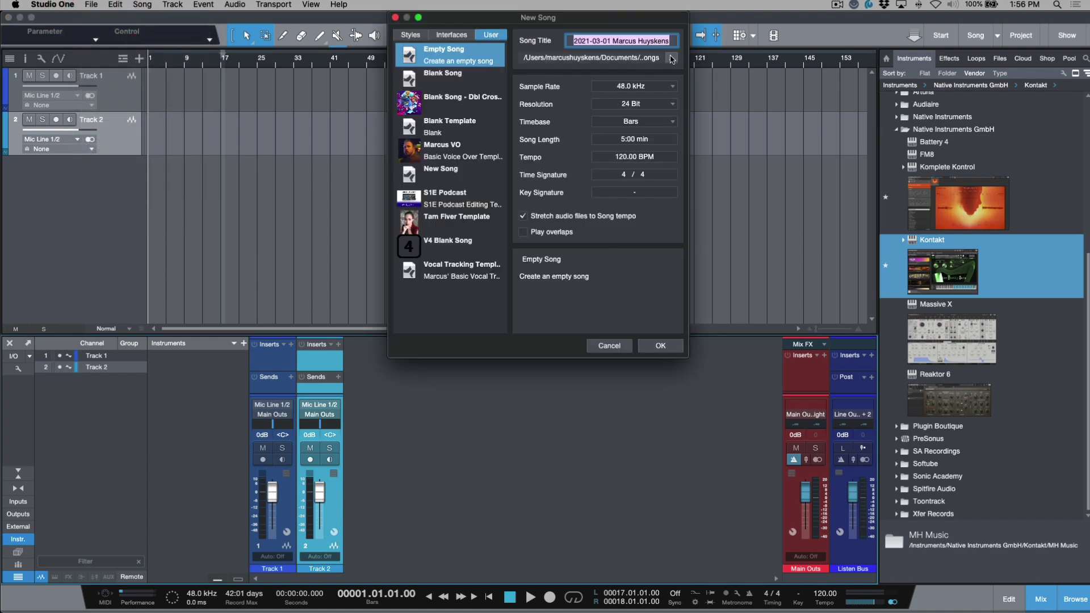
left_click(672, 57)
left_click(475, 168)
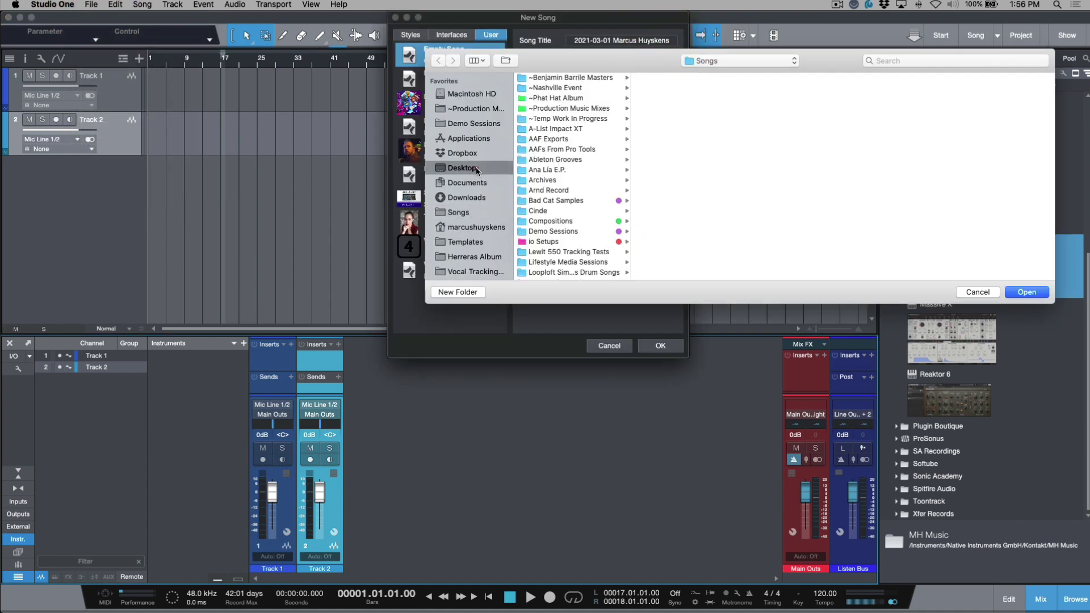
left_click(1028, 293)
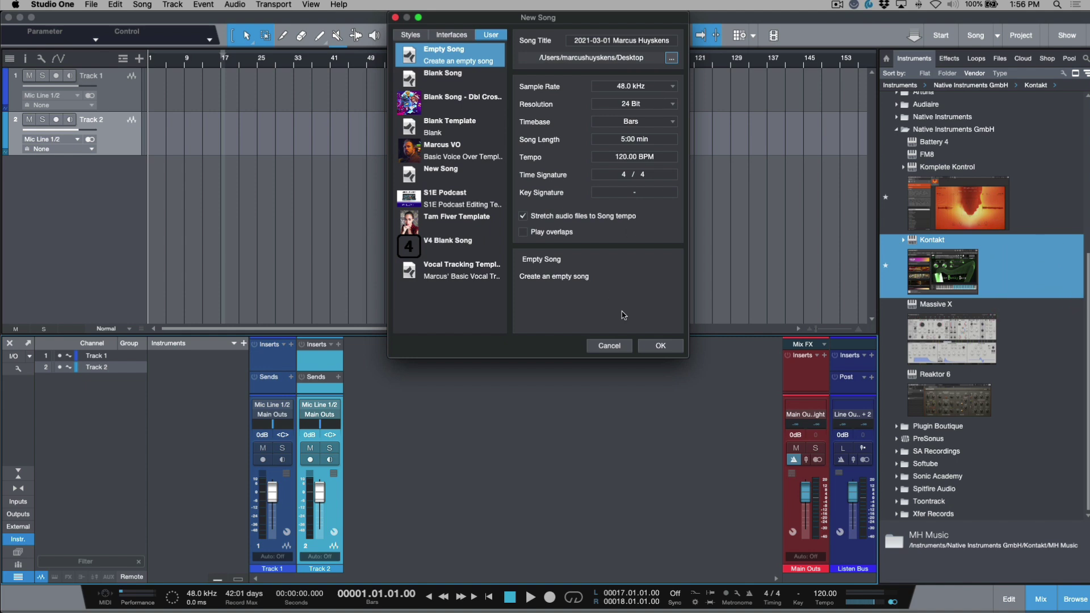
left_click(657, 346)
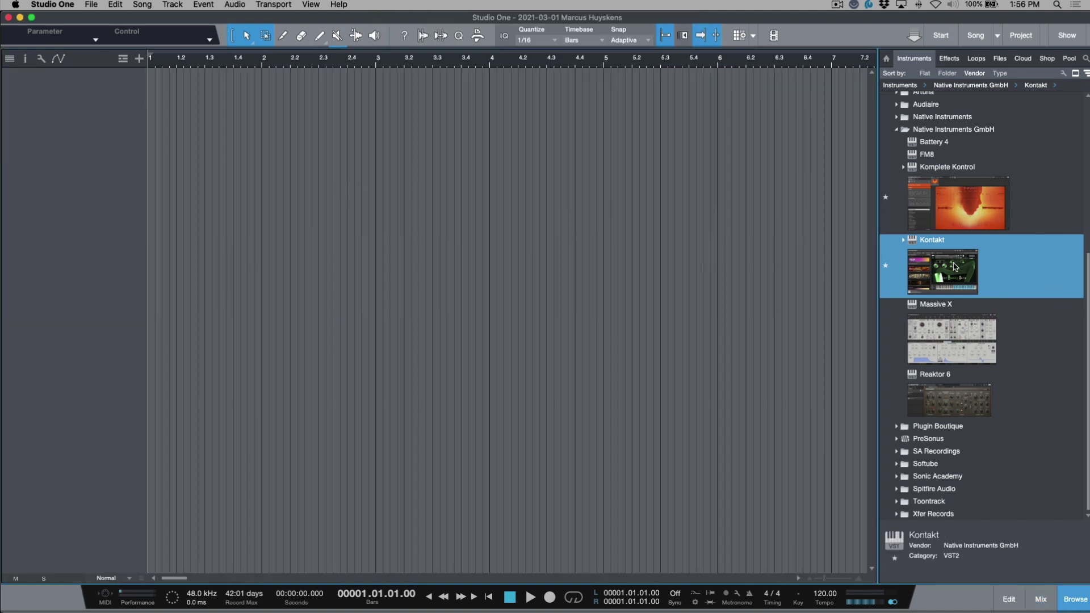
Add a Kontakt instrument track and verify its output list offers 16 stereo outs plus aux 1–4.
left_click(612, 264)
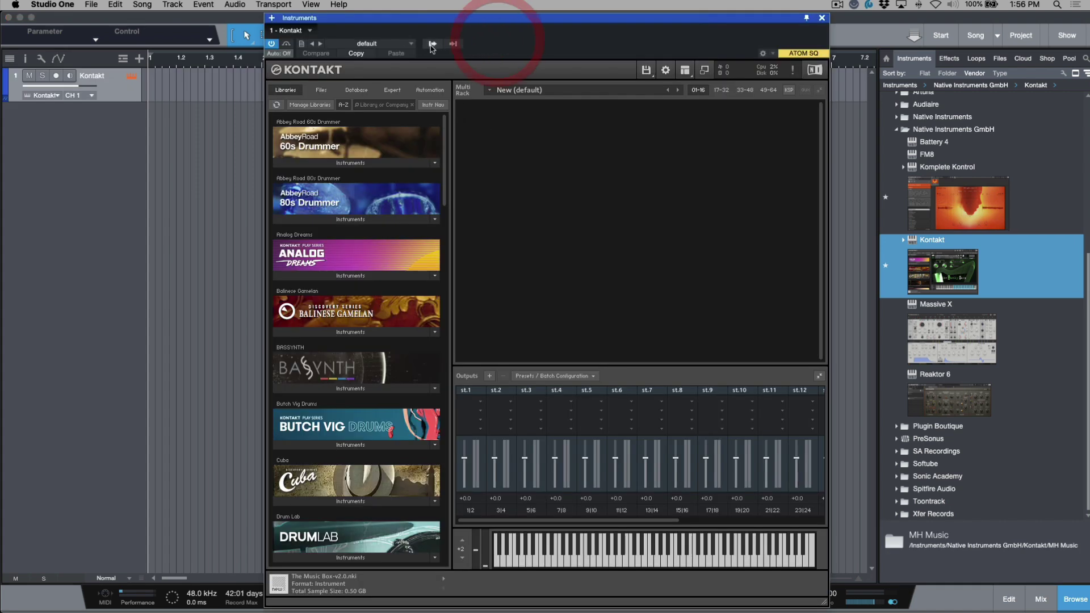
left_click(434, 44)
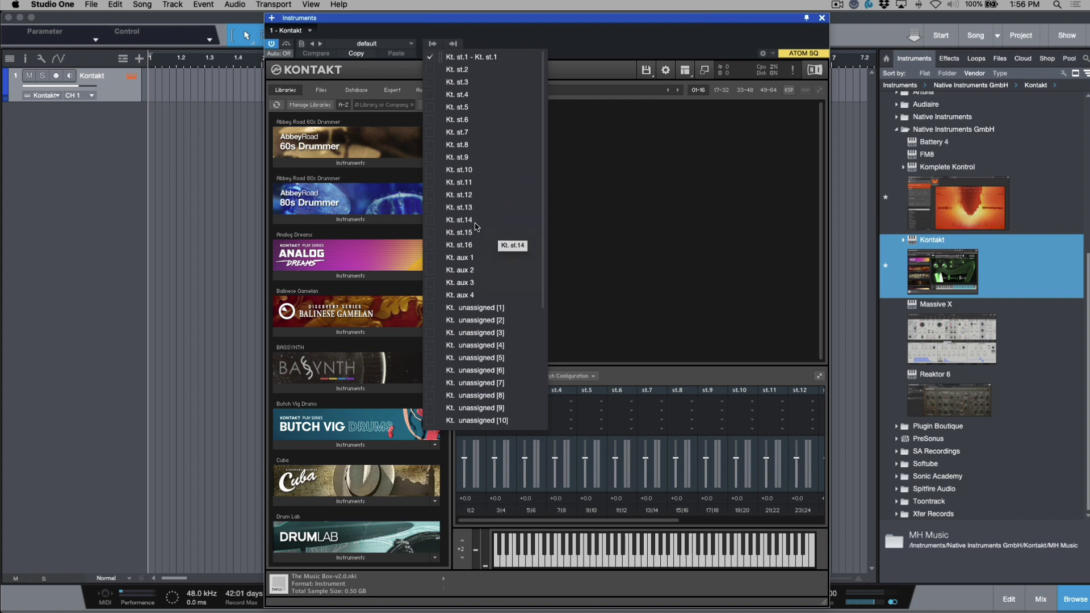
left_click(616, 43)
left_click_drag(602, 524, 827, 530)
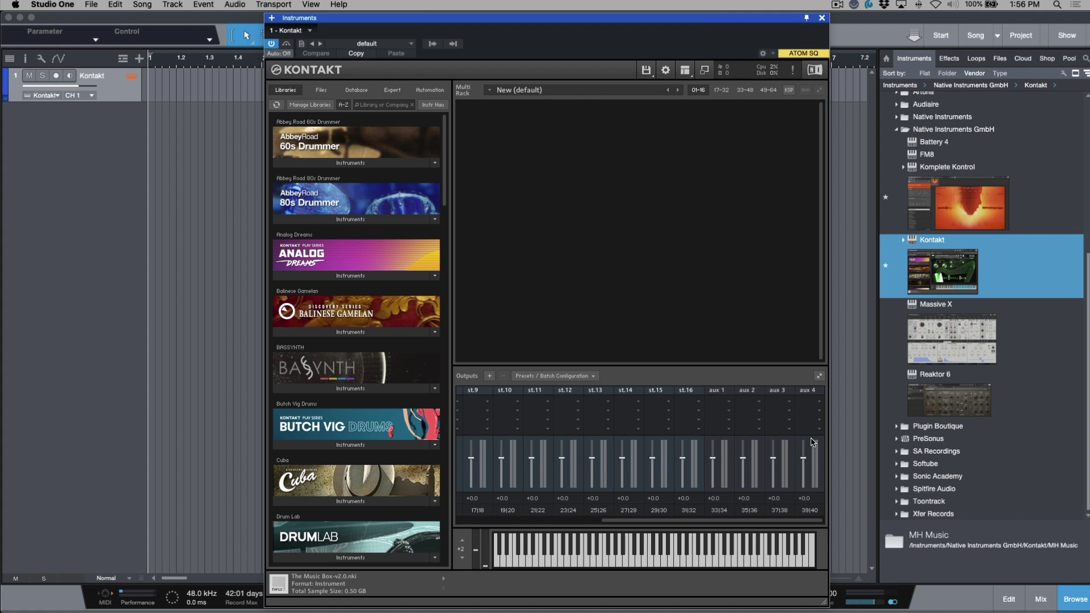
left_click(519, 44)
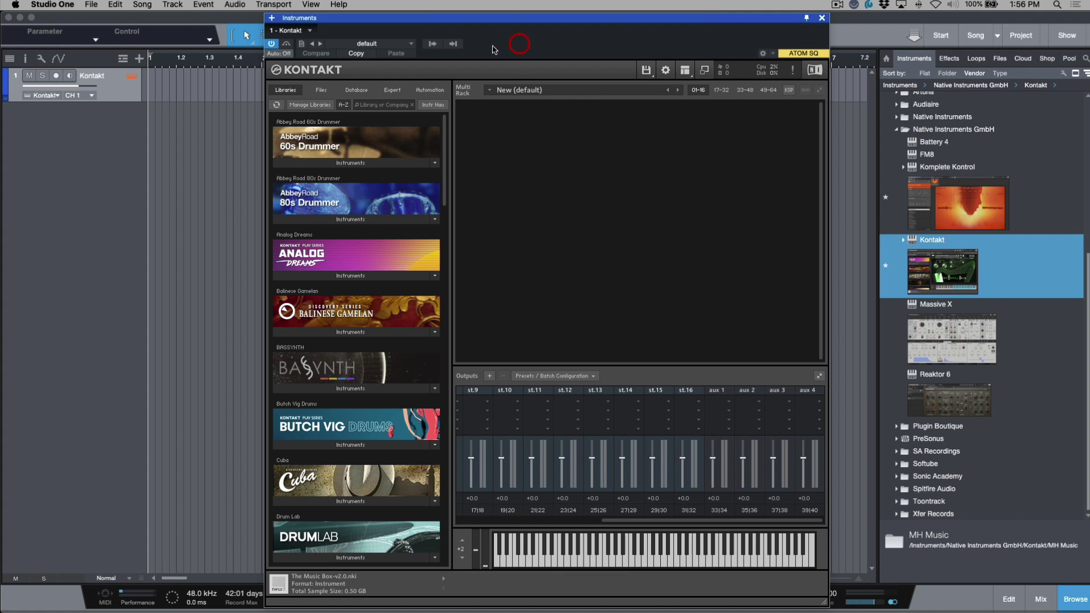
left_click(453, 44)
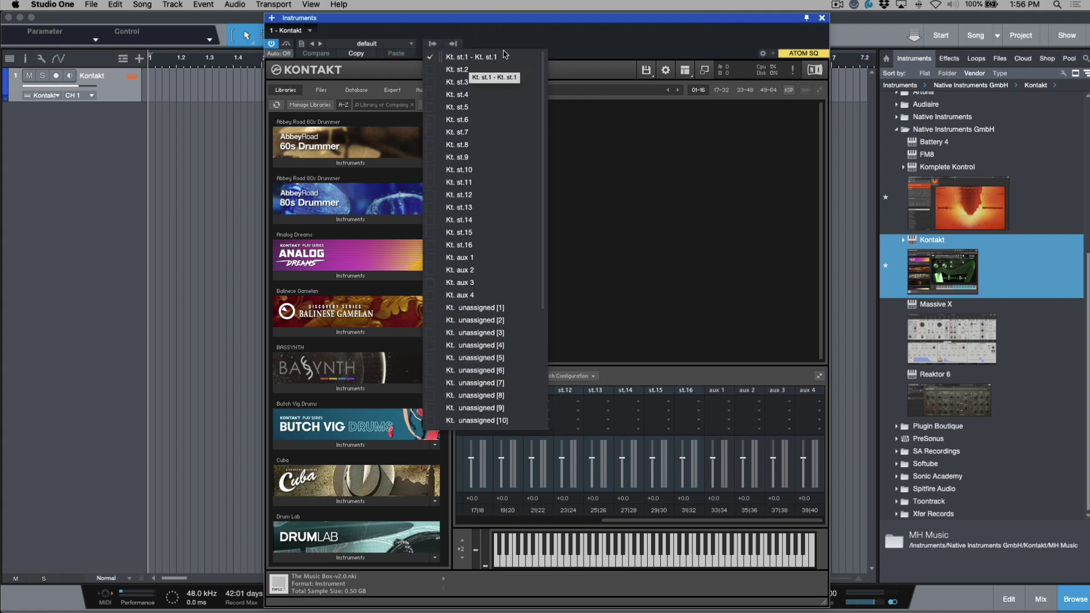
left_click(654, 34)
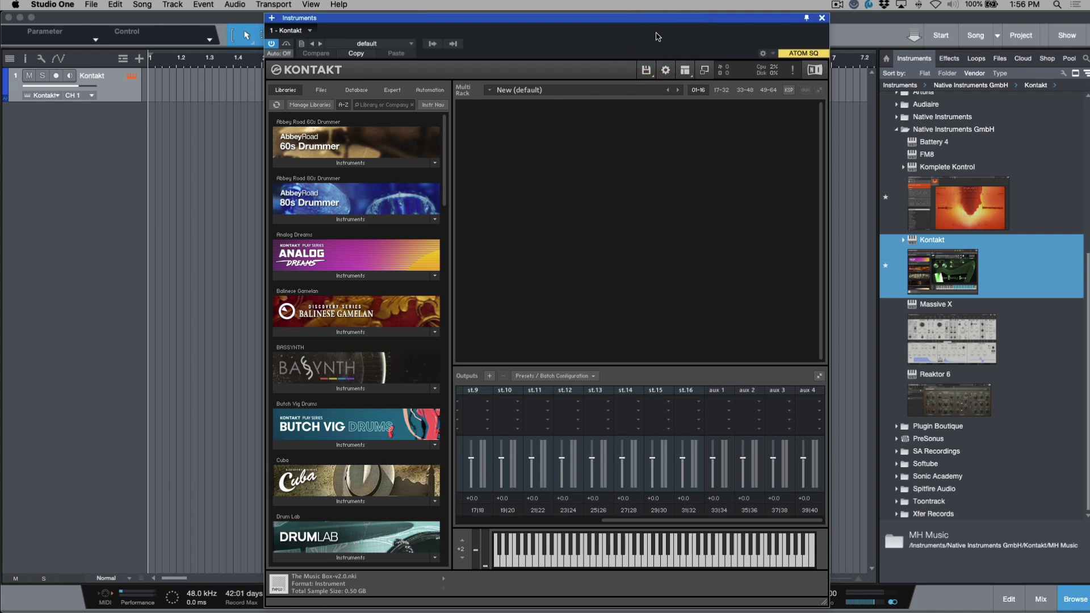